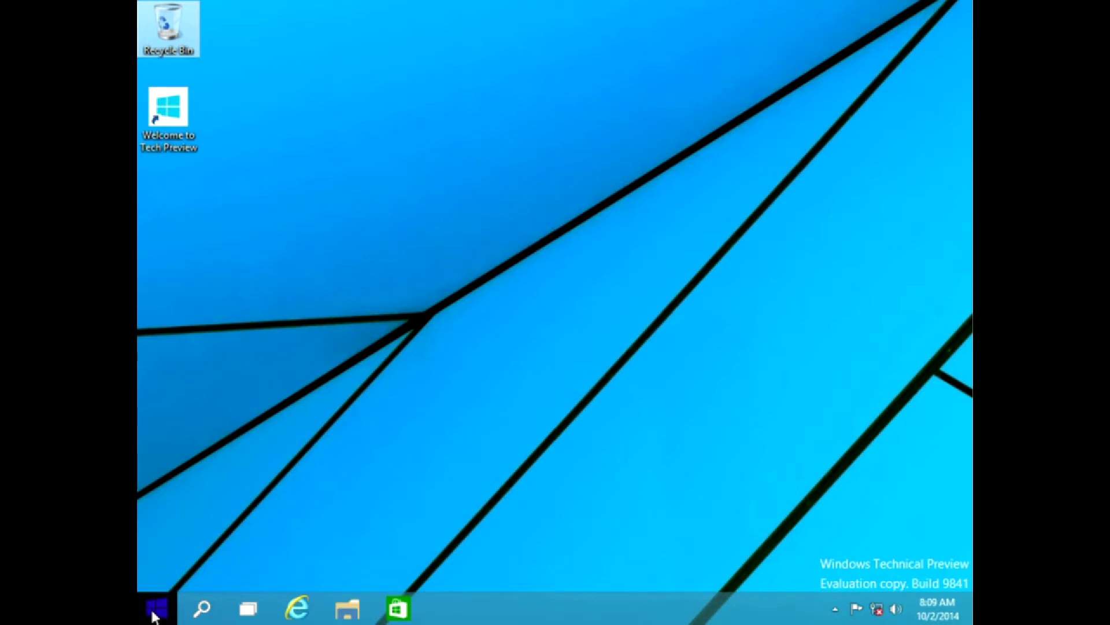
- Scroll through the Start menu's All Apps list, then return to the main Start menu
left_click(155, 608)
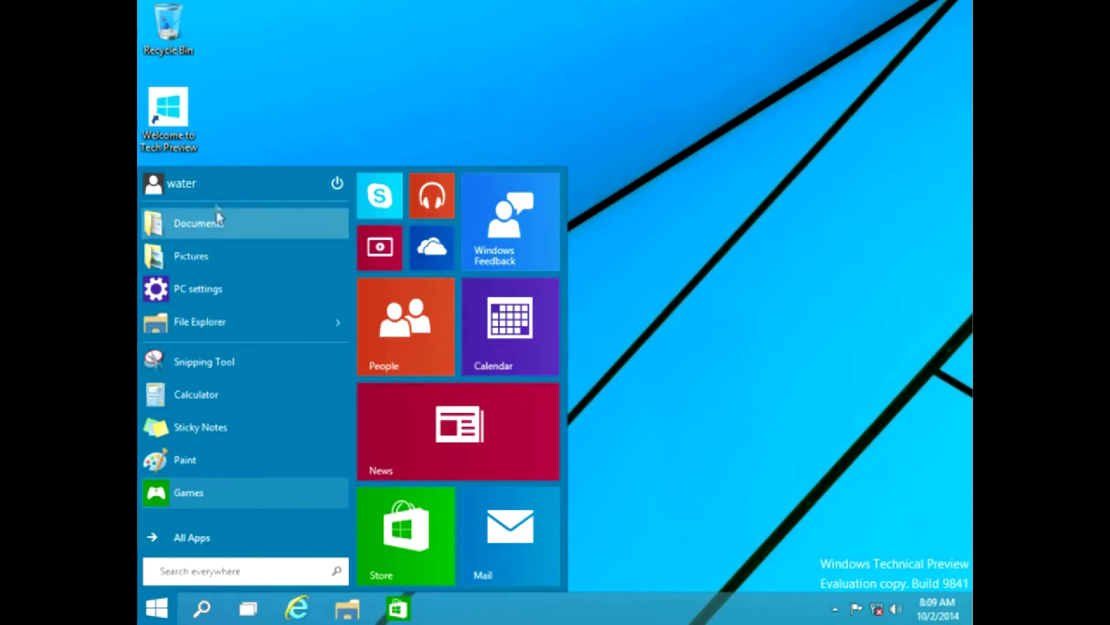
left_click(200, 531)
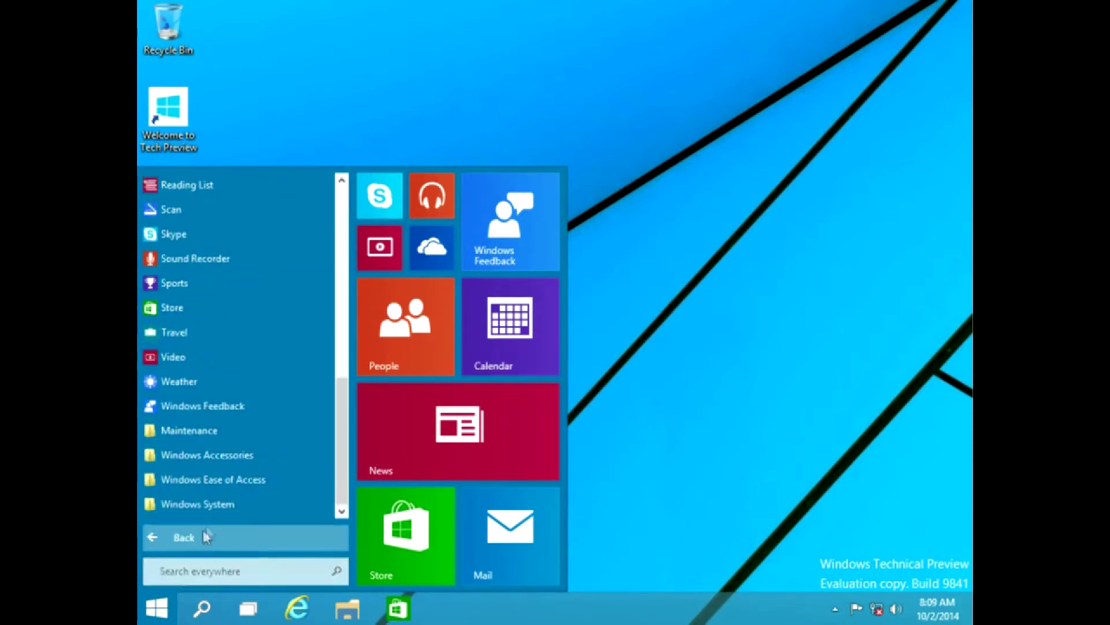
left_click_drag(336, 404, 337, 507)
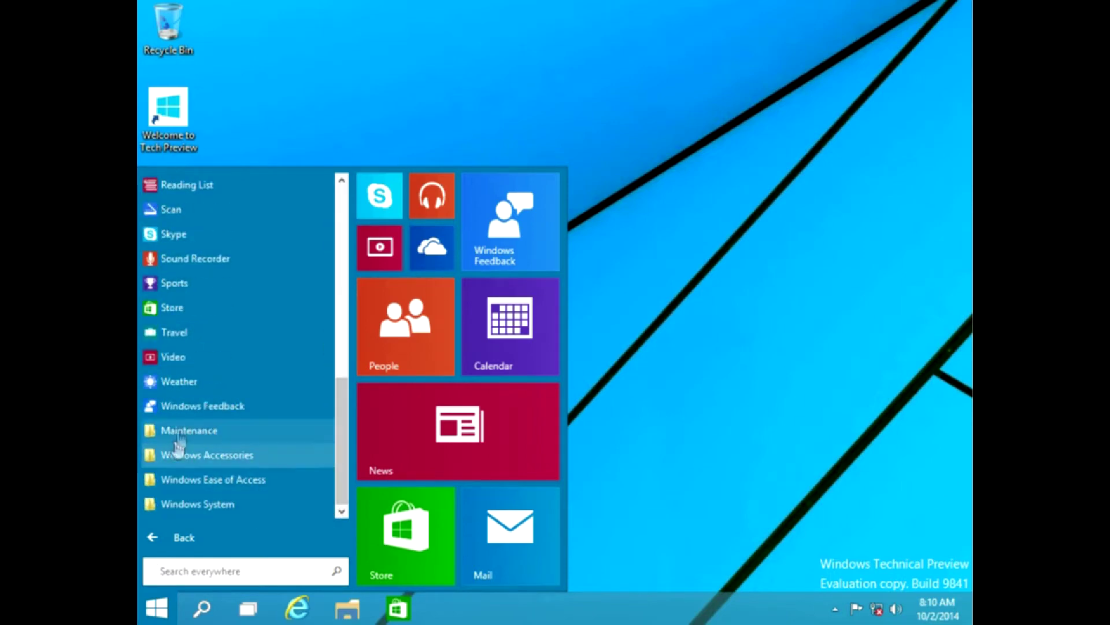
left_click(183, 538)
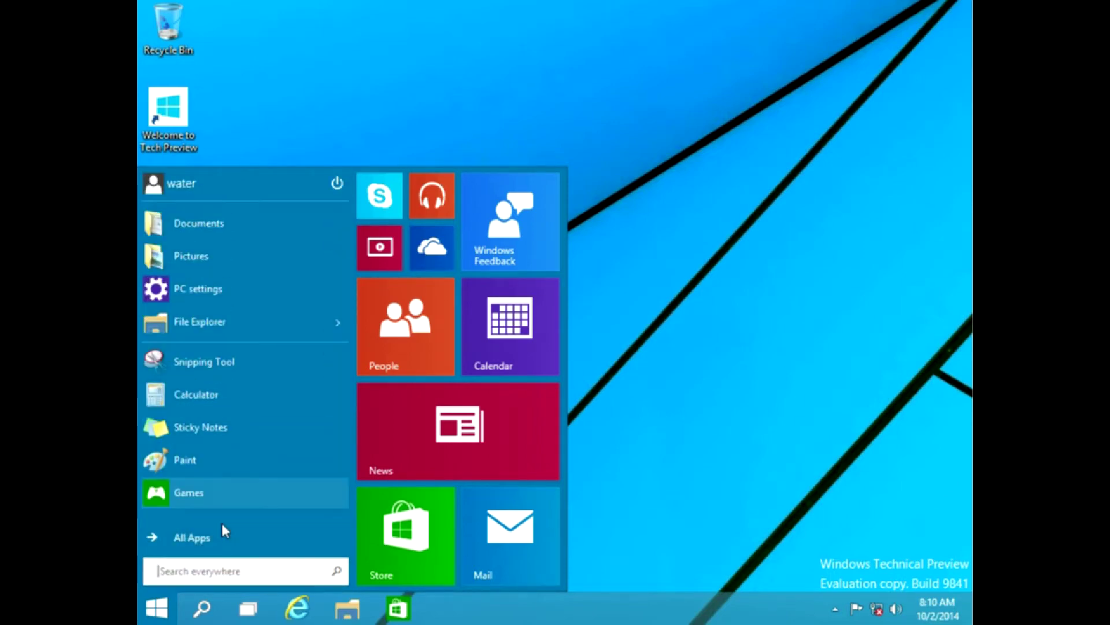
- Check the shut down and restart options, then launch the News tile
left_click(335, 185)
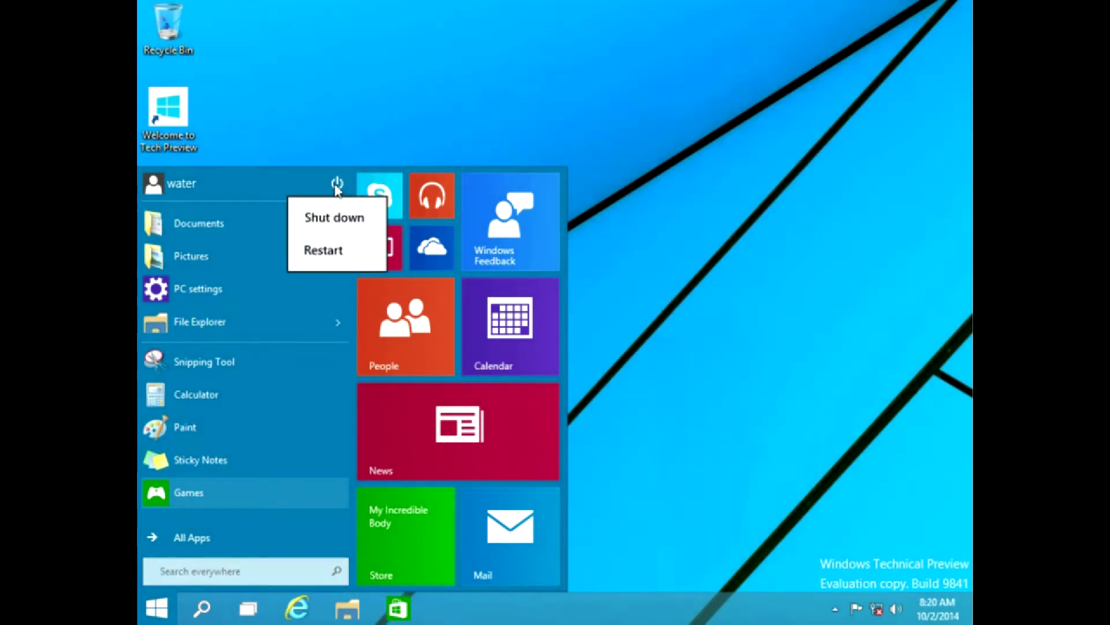
left_click(276, 177)
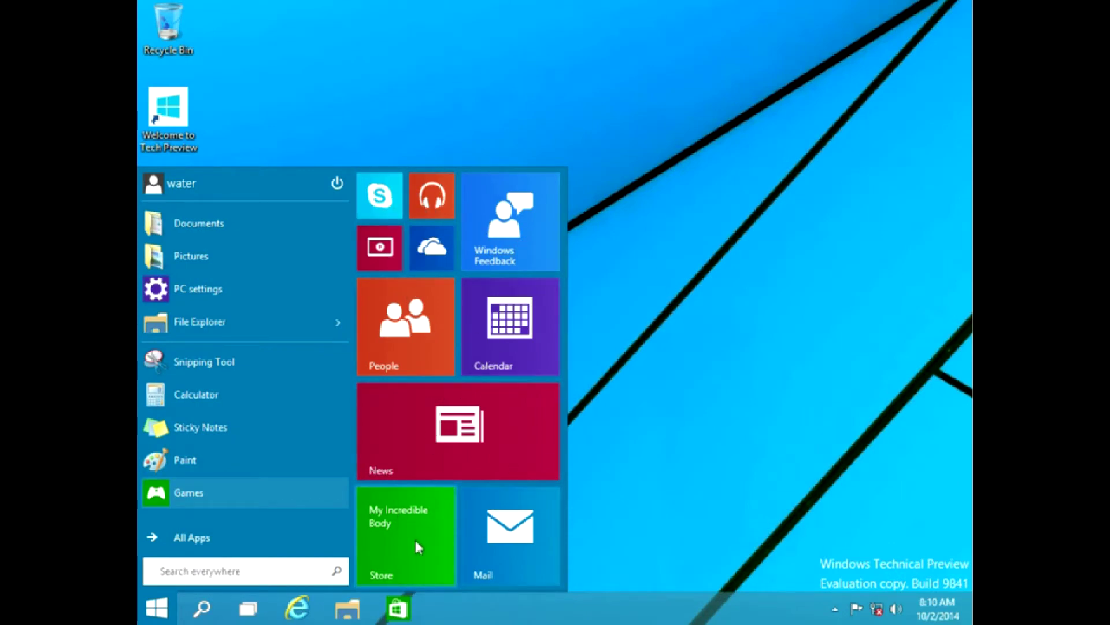
left_click(450, 443)
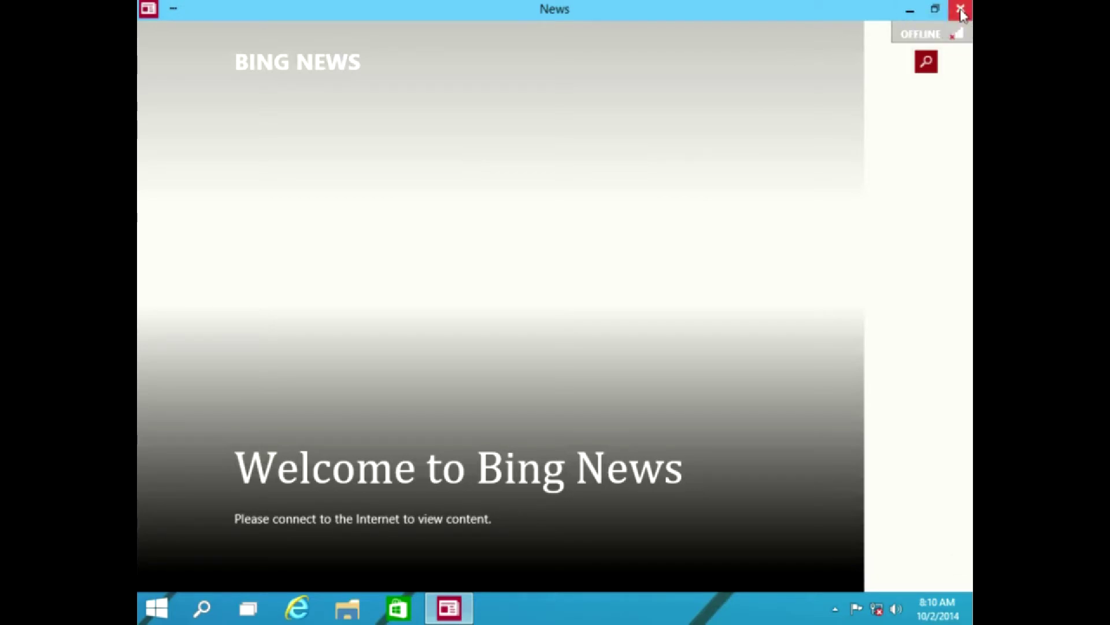
- Restore the full-screen News app to a window and snap it to the left half
left_click_drag(516, 9, 971, 93)
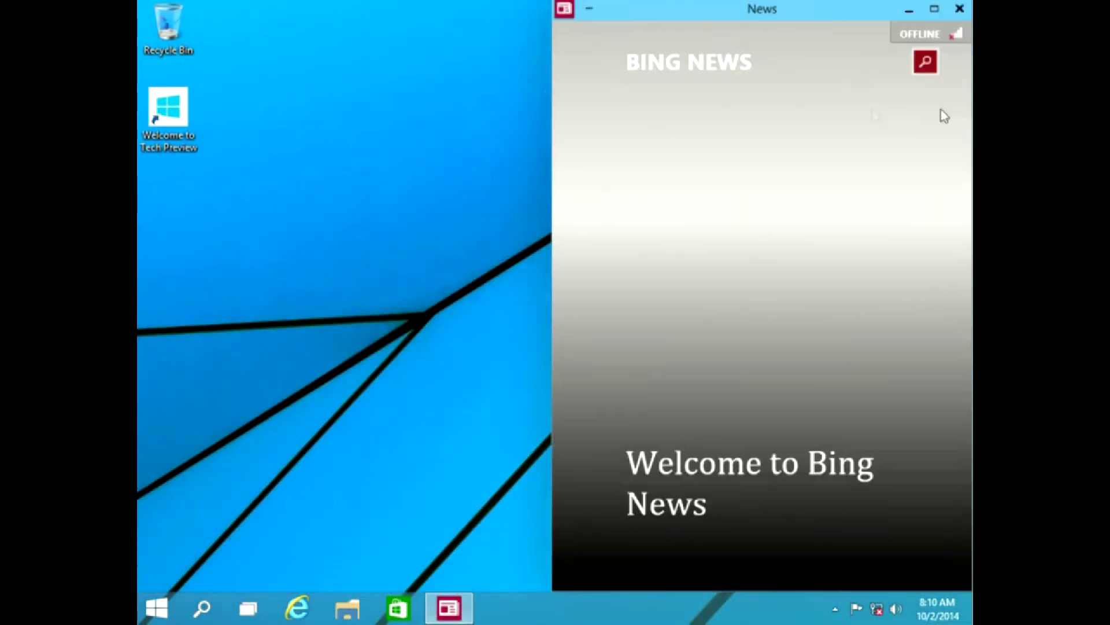
left_click_drag(659, 19, 159, 151)
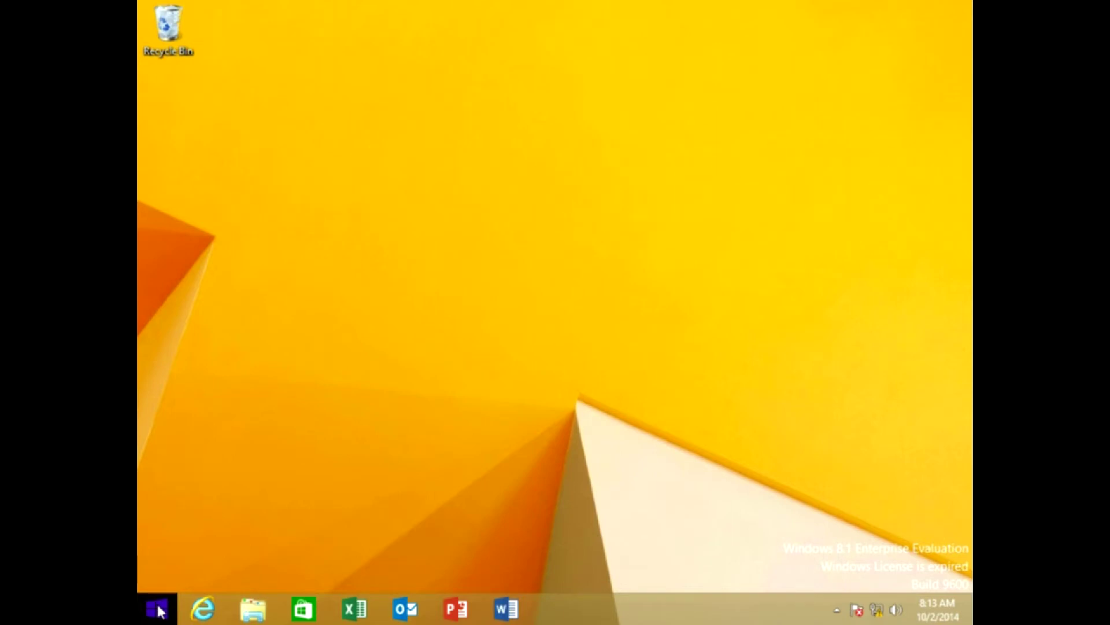
- Show the Windows 8.1 full-screen Start screen from the taskbar Start button
left_click(157, 610)
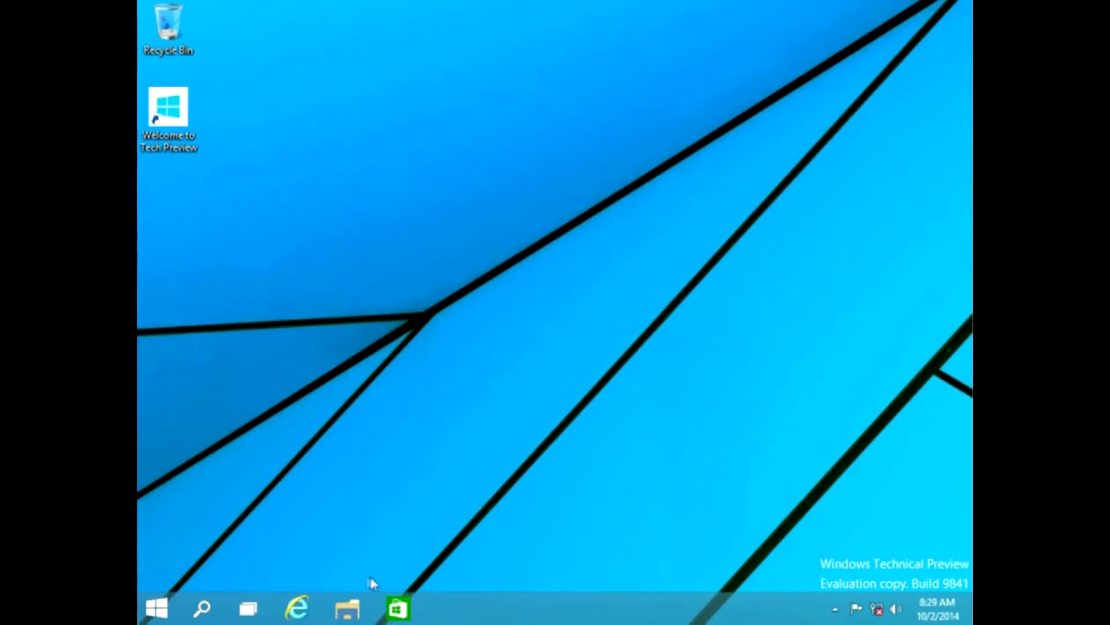
- Launch Paint from the Start menu and draw a black freehand curve on the canvas
left_click(157, 608)
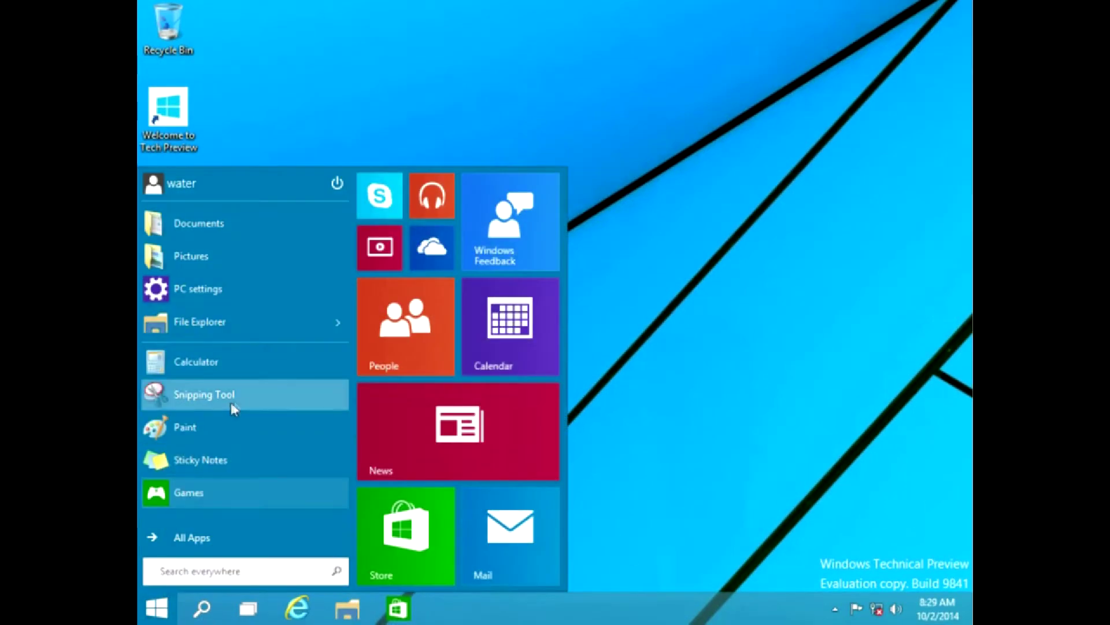
left_click(187, 428)
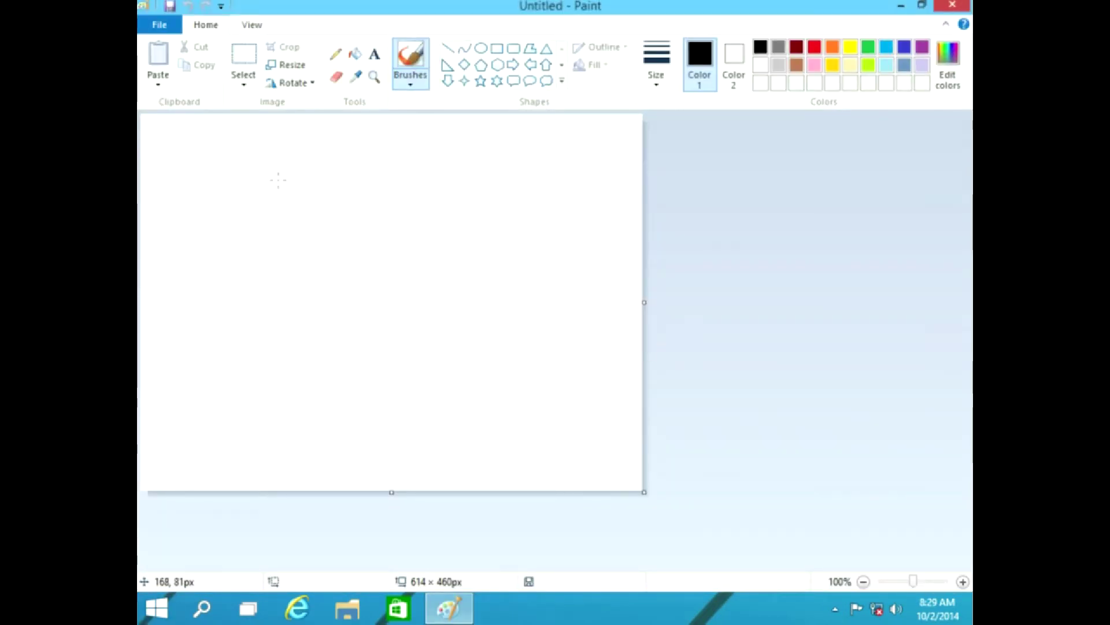
mouse_move(208, 144)
left_mouse_down()
mouse_move(206, 184)
mouse_move(289, 227)
mouse_move(255, 279)
left_mouse_up()
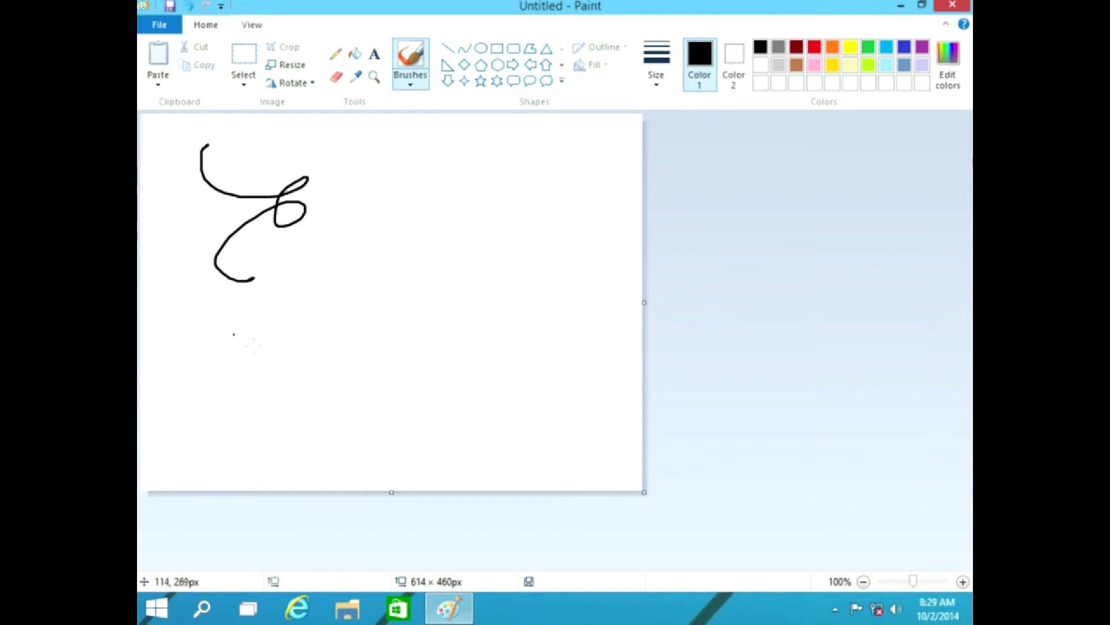
- Launch Calculator in a window over Paint, then minimize it
left_click(168, 597)
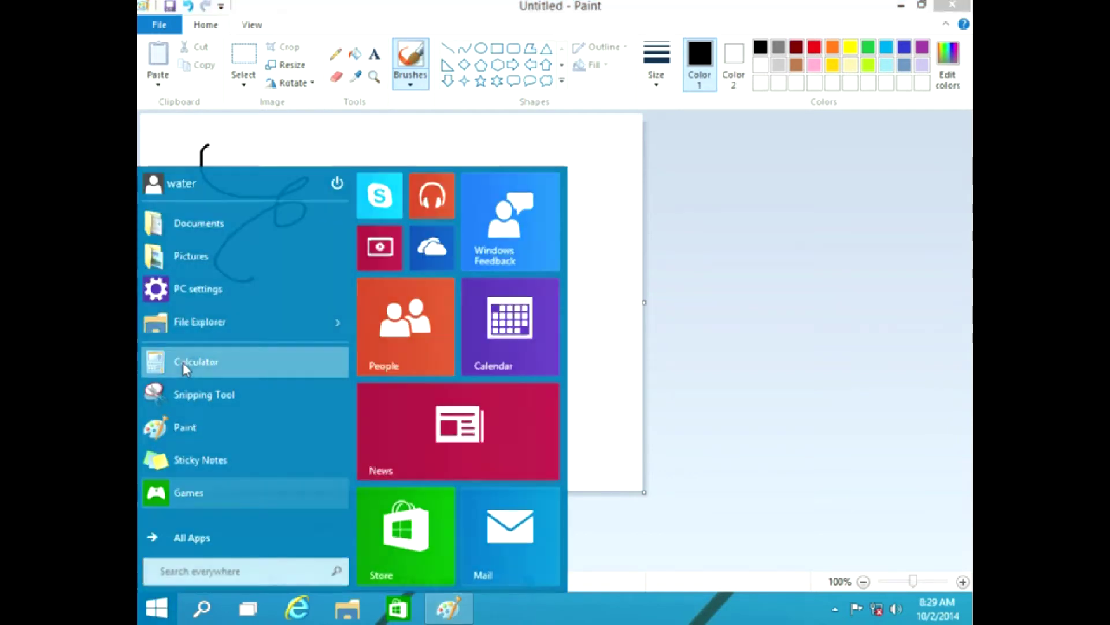
left_click(183, 363)
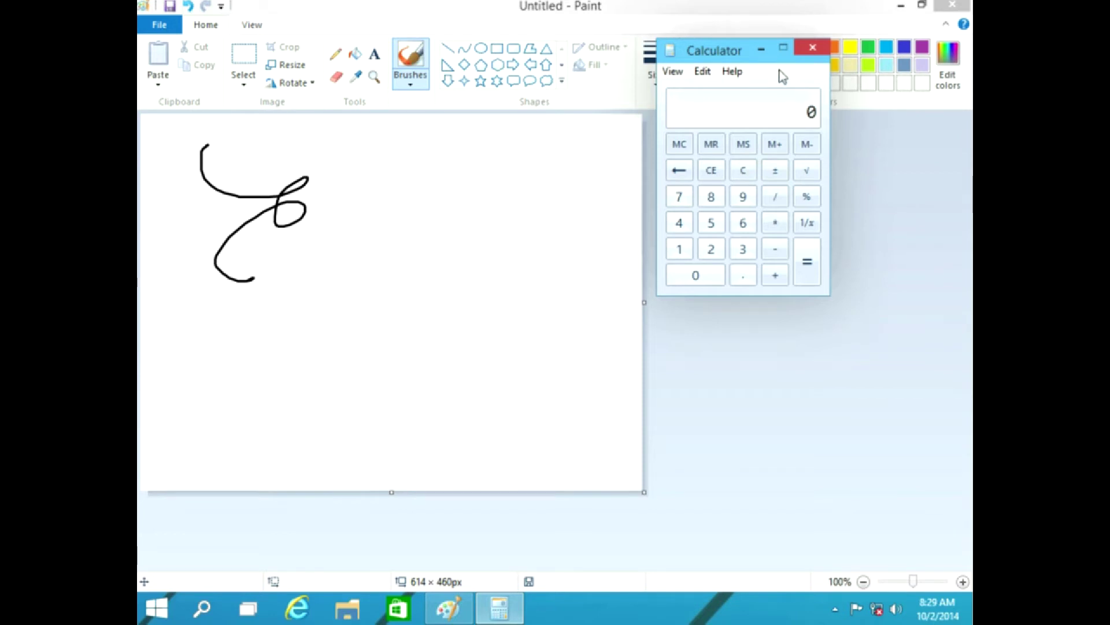
left_click(760, 52)
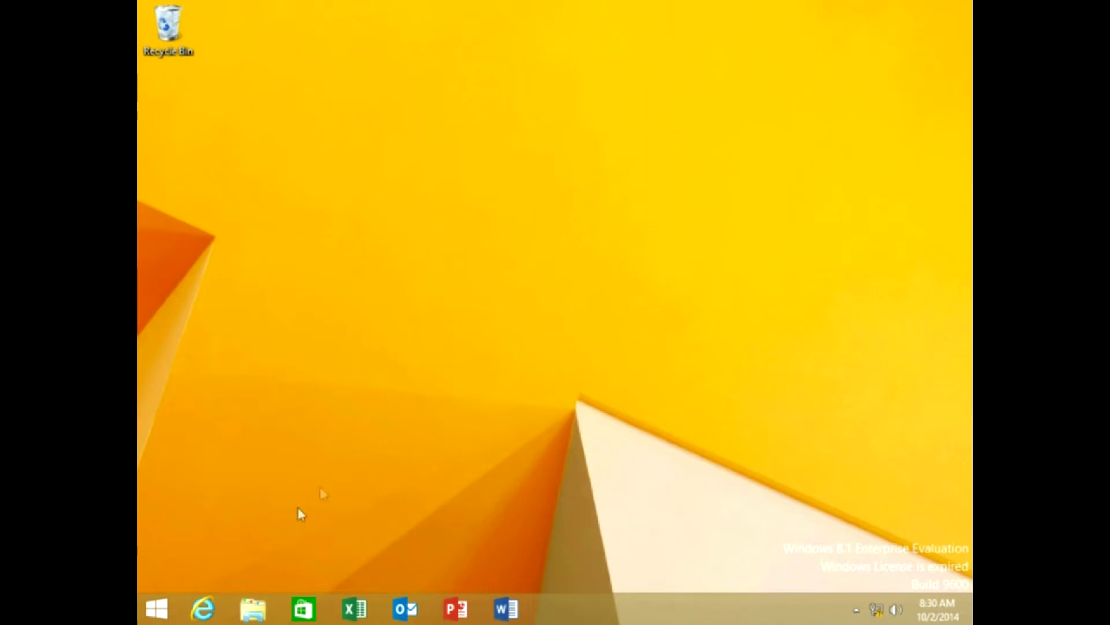
- From the Start screen, switch to the Apps by name list and launch Paint
left_click(159, 609)
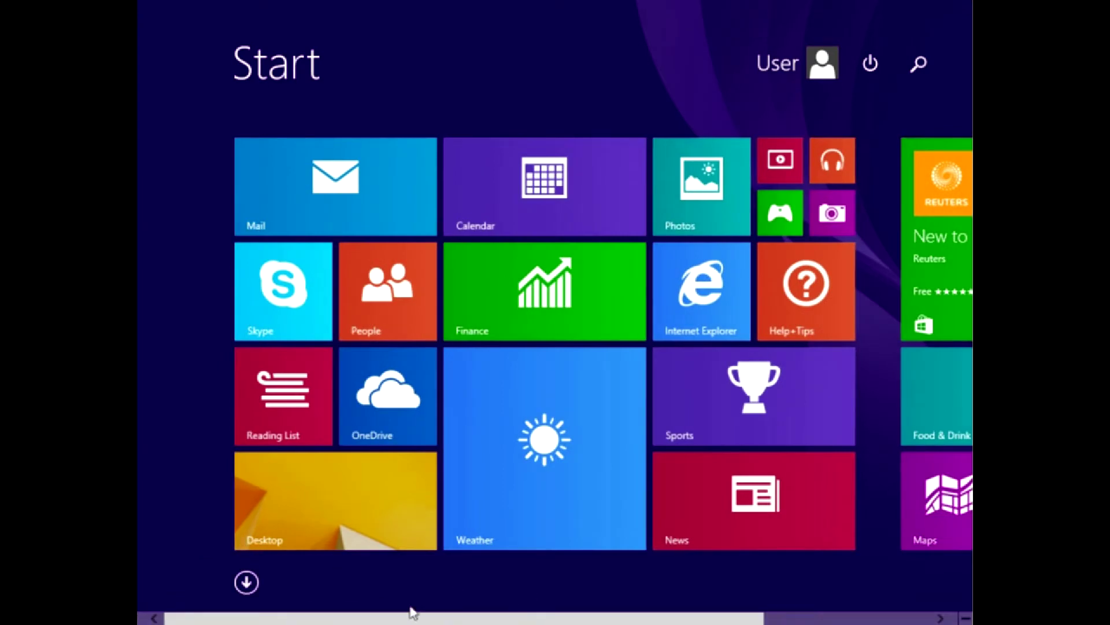
scroll(412, 611, "down", 2)
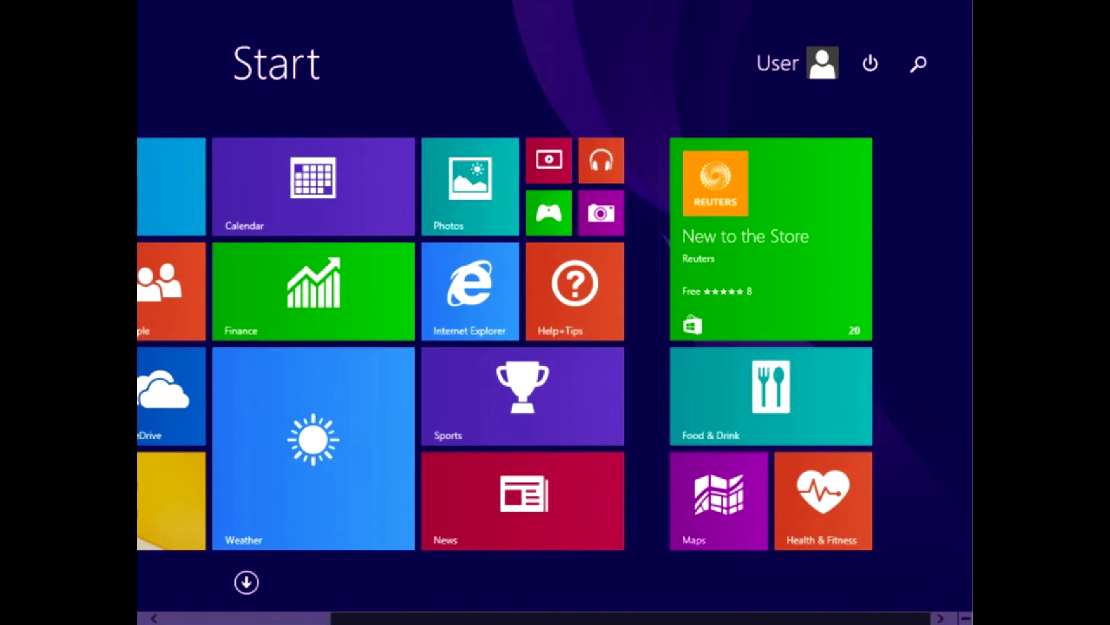
scroll(263, 582, "up", 2)
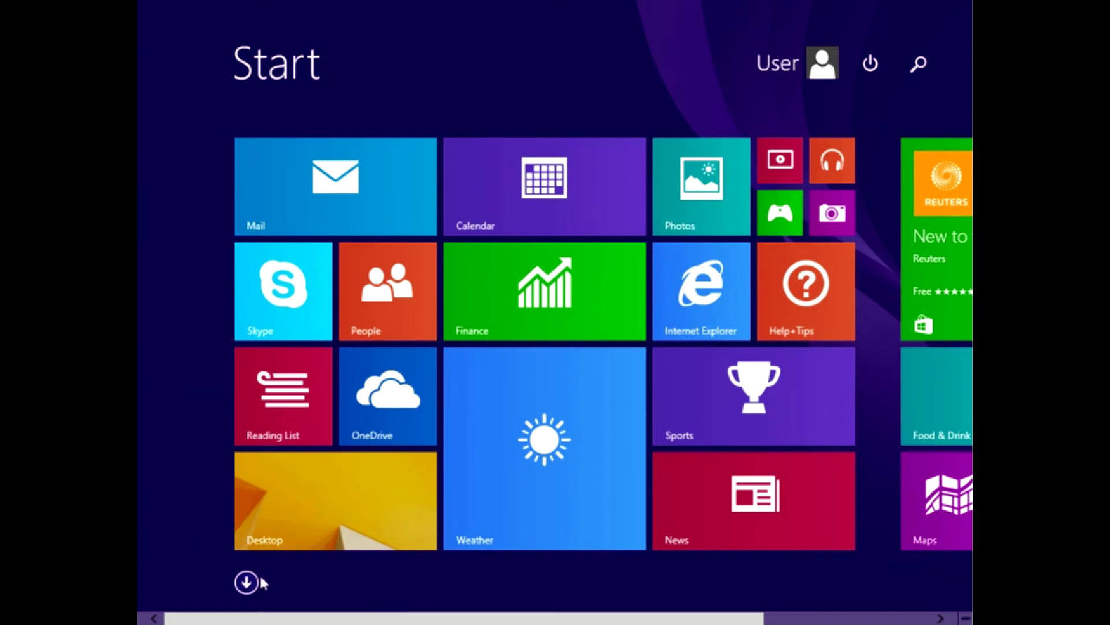
left_click(247, 582)
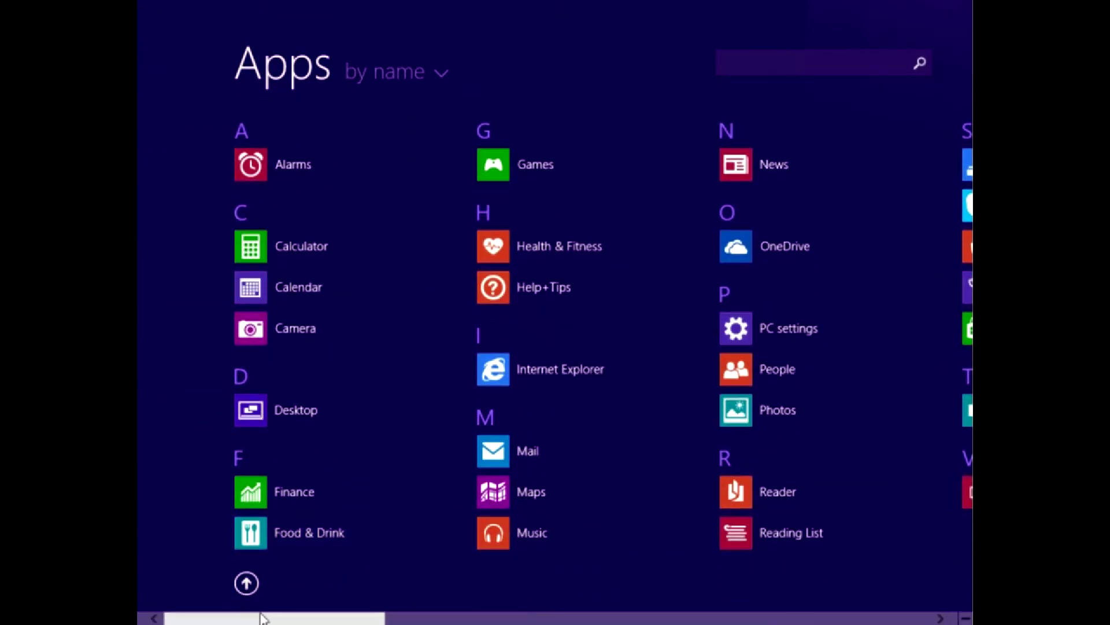
scroll(263, 618, "down", 2)
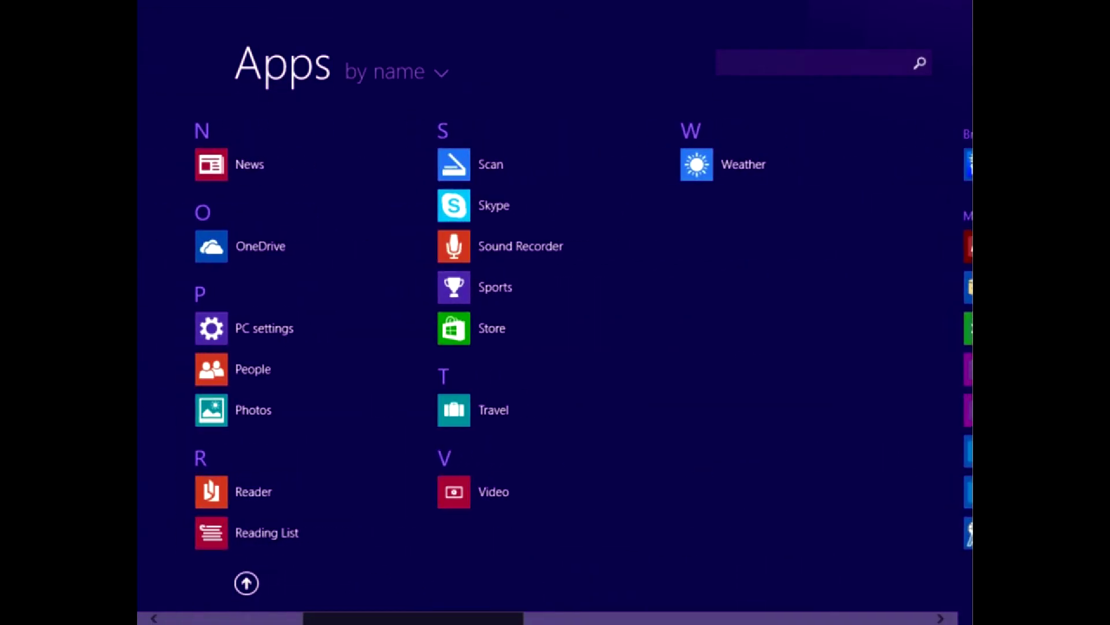
mouse_move(413, 618)
left_mouse_down()
mouse_move(373, 618)
mouse_move(727, 600)
left_mouse_up()
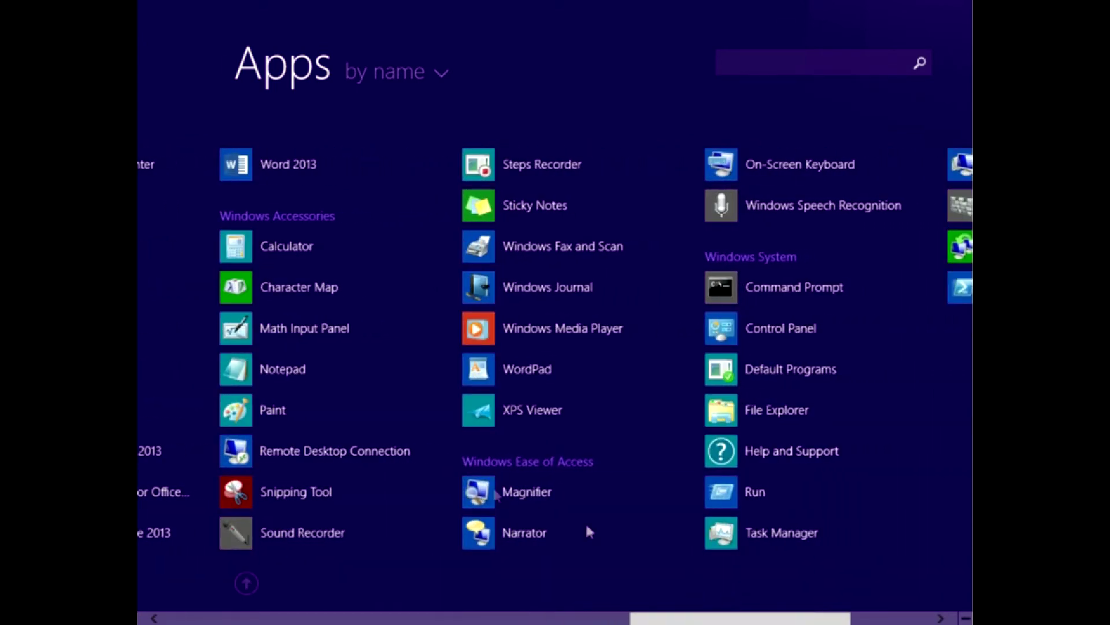
left_click(269, 410)
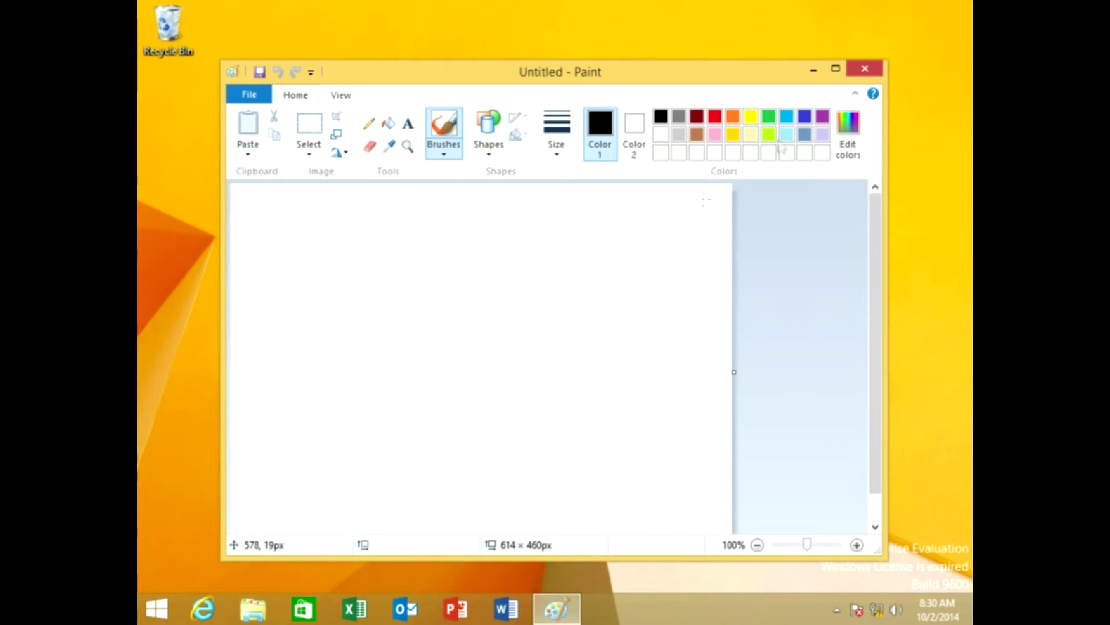
- Maximize the Paint window and draw a black freehand zigzag across the canvas
left_click(835, 69)
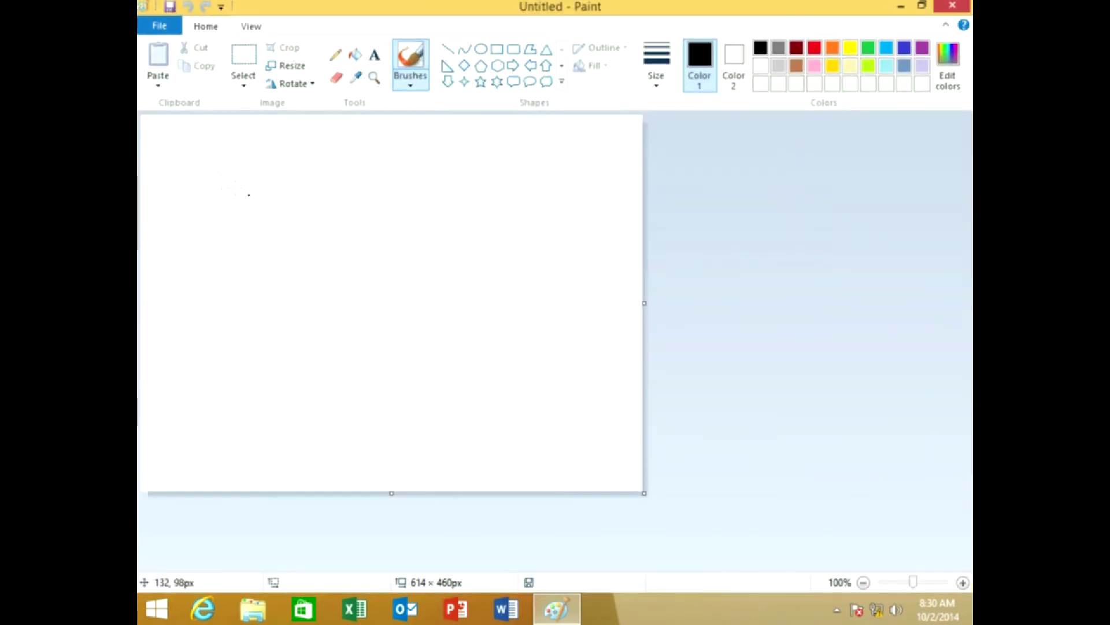
mouse_move(203, 146)
left_mouse_down()
mouse_move(381, 208)
mouse_move(241, 281)
mouse_move(247, 340)
left_mouse_up()
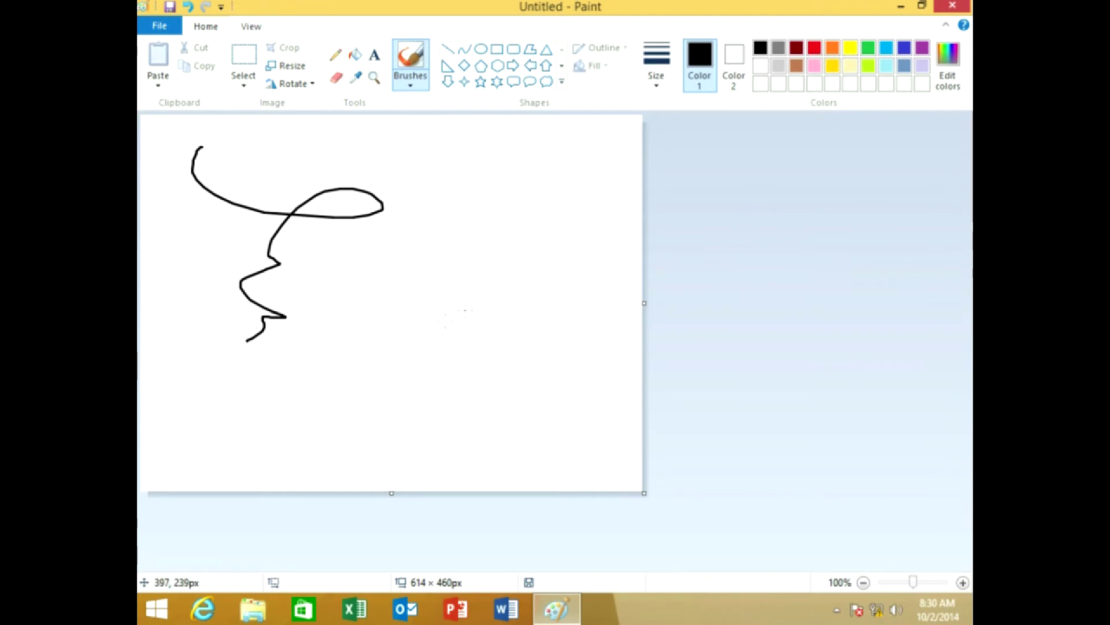
left_click(162, 612)
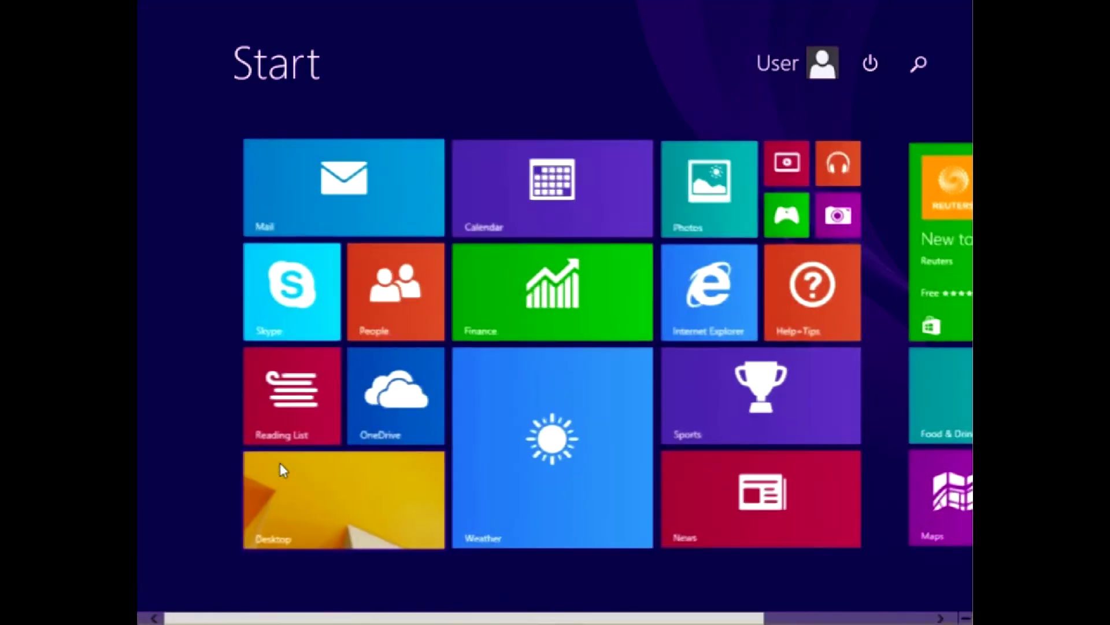
- Launch Calculator from the all-apps list, briefly window it, then return it to full screen
left_click_drag(313, 622, 677, 612)
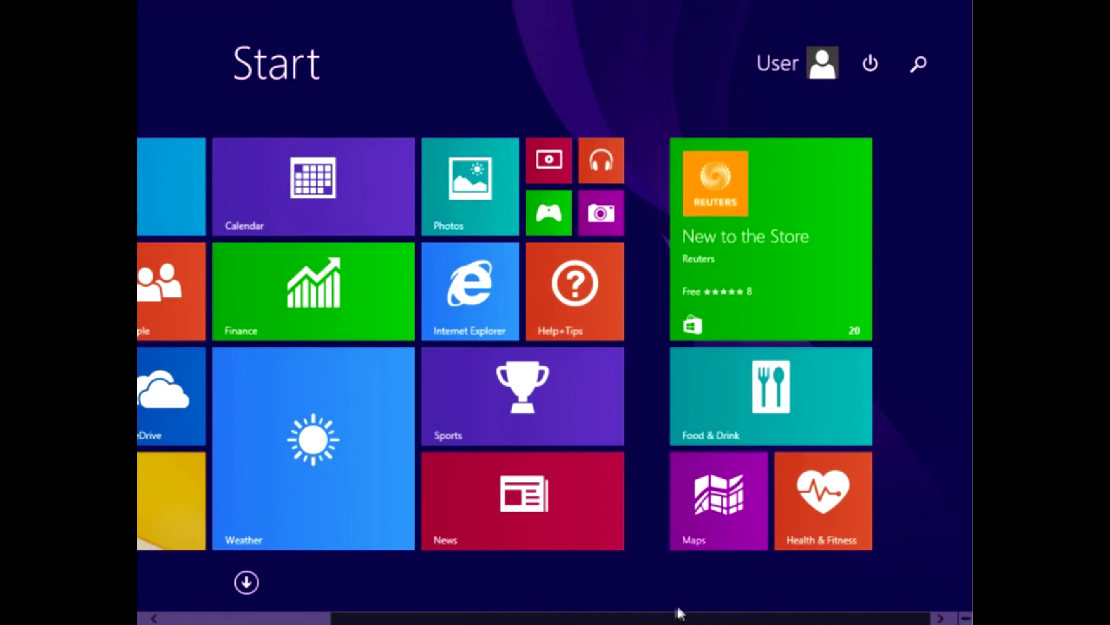
left_click_drag(596, 615, 313, 607)
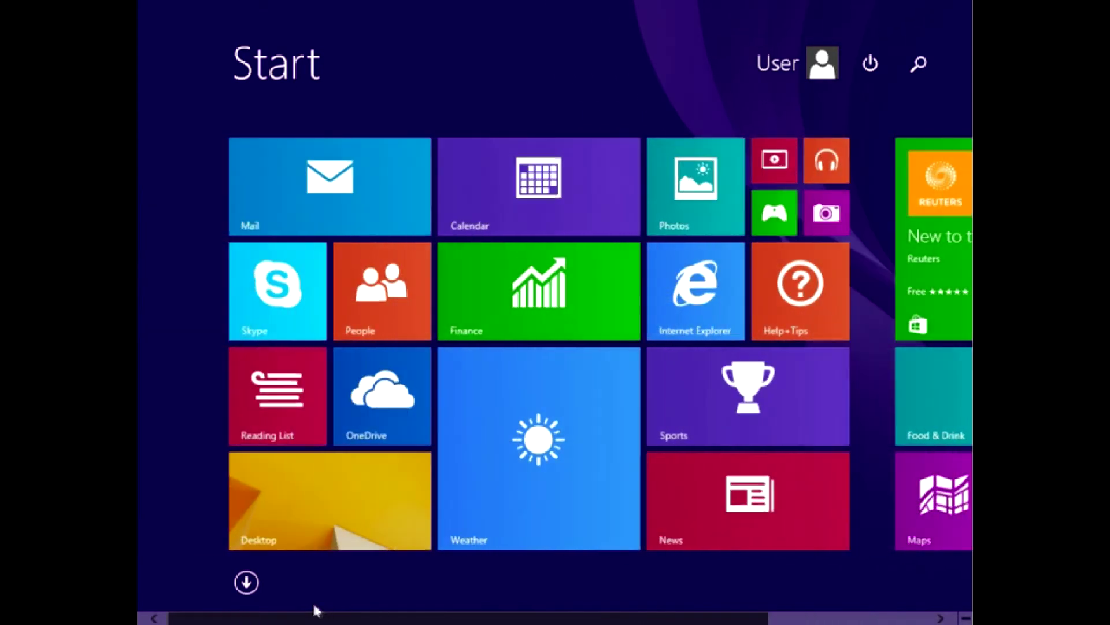
left_click(247, 582)
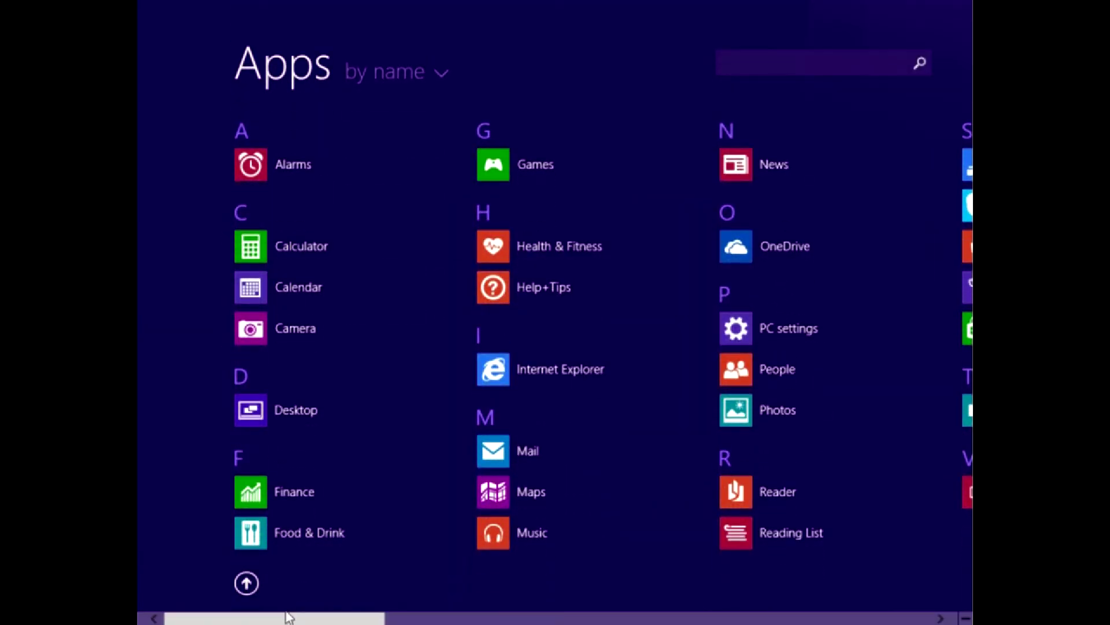
left_click(260, 247)
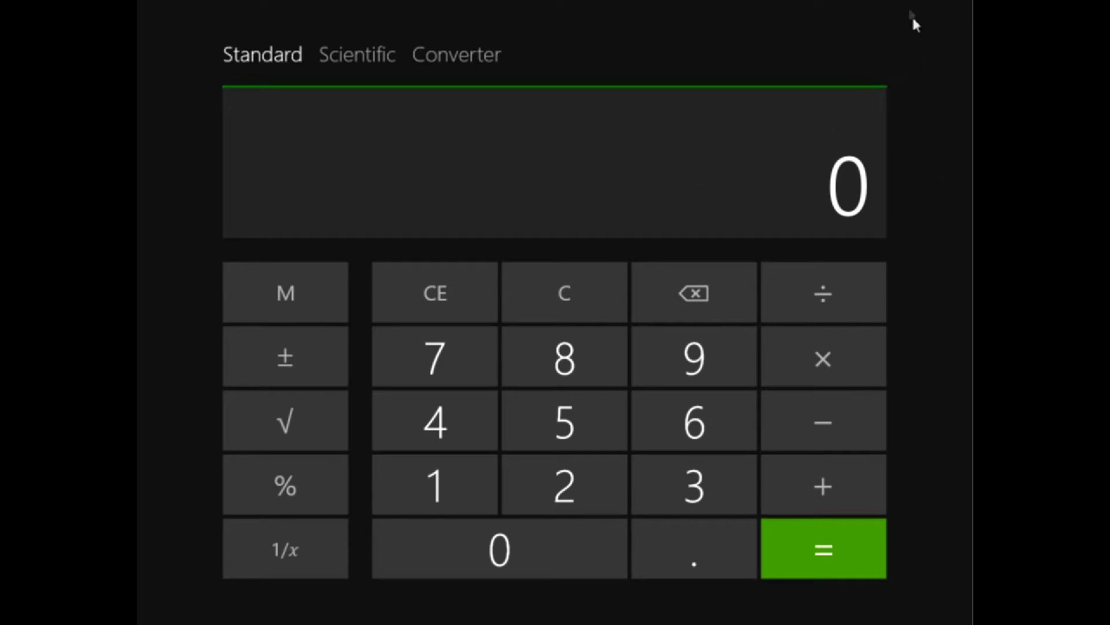
mouse_move(936, 4)
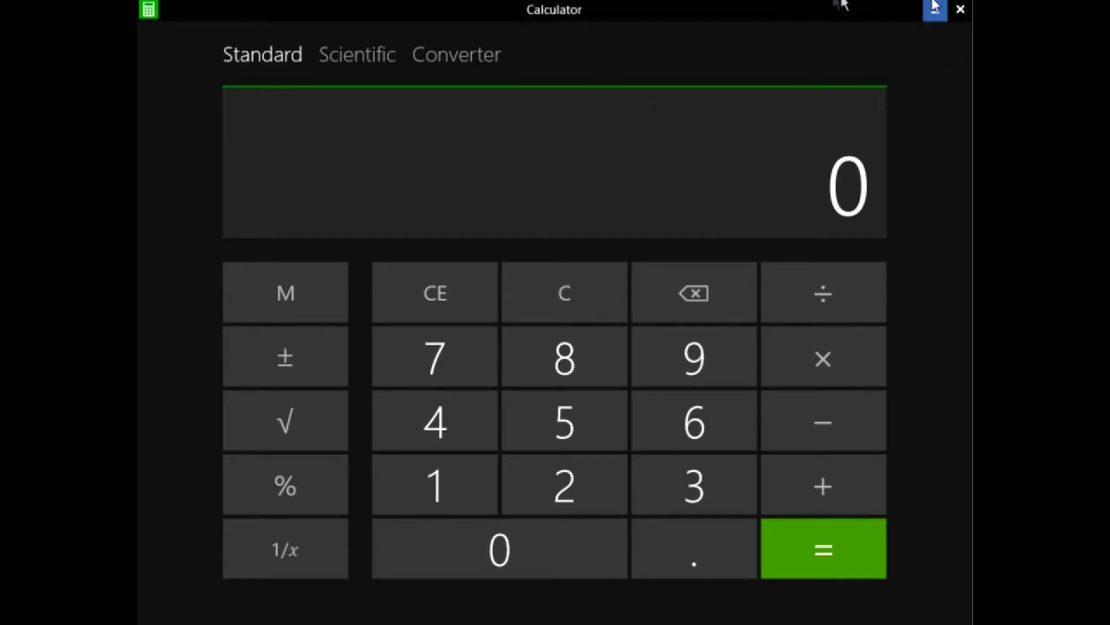
double_click(727, 8)
left_click_drag(753, 138, 755, 138)
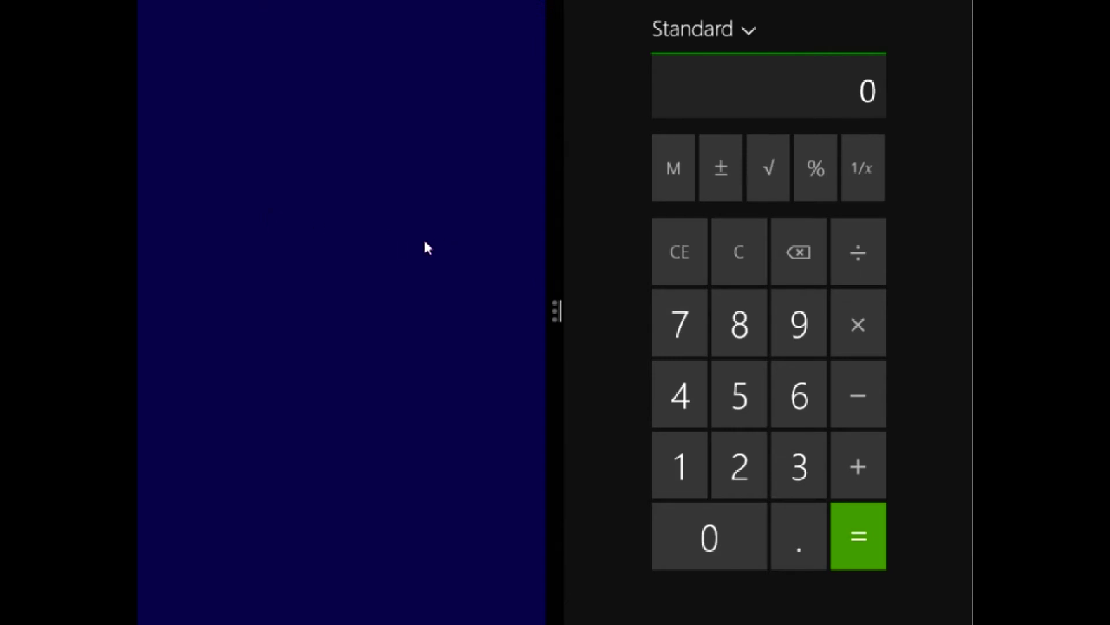
- On the desktop, widen Paint beside snapped Calculator, close Calculator, and widen Paint further
key("super")
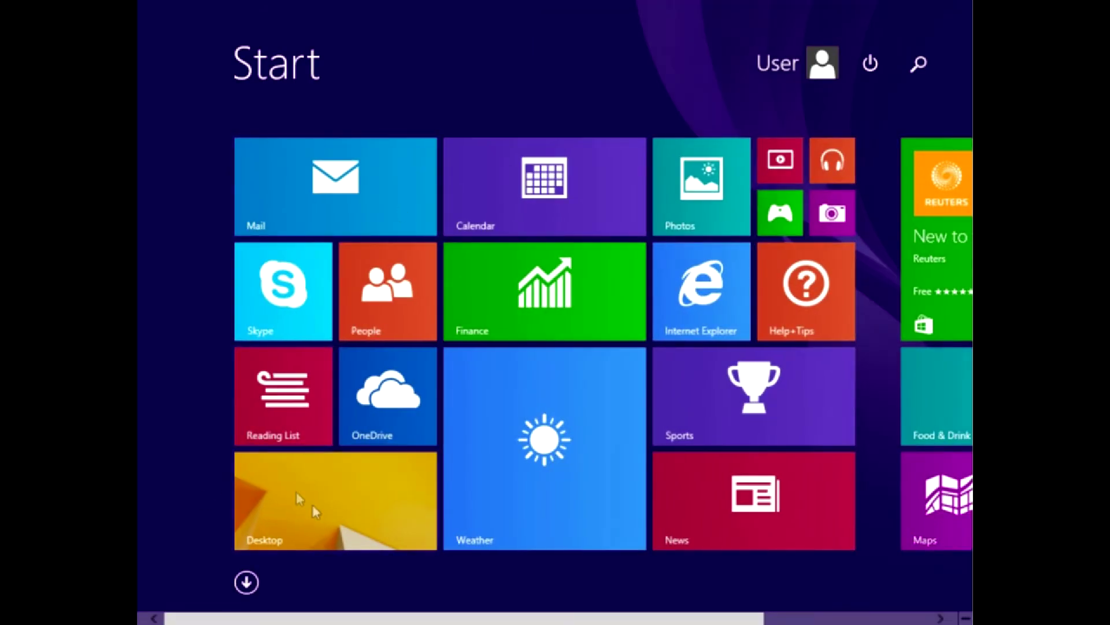
left_click(329, 508)
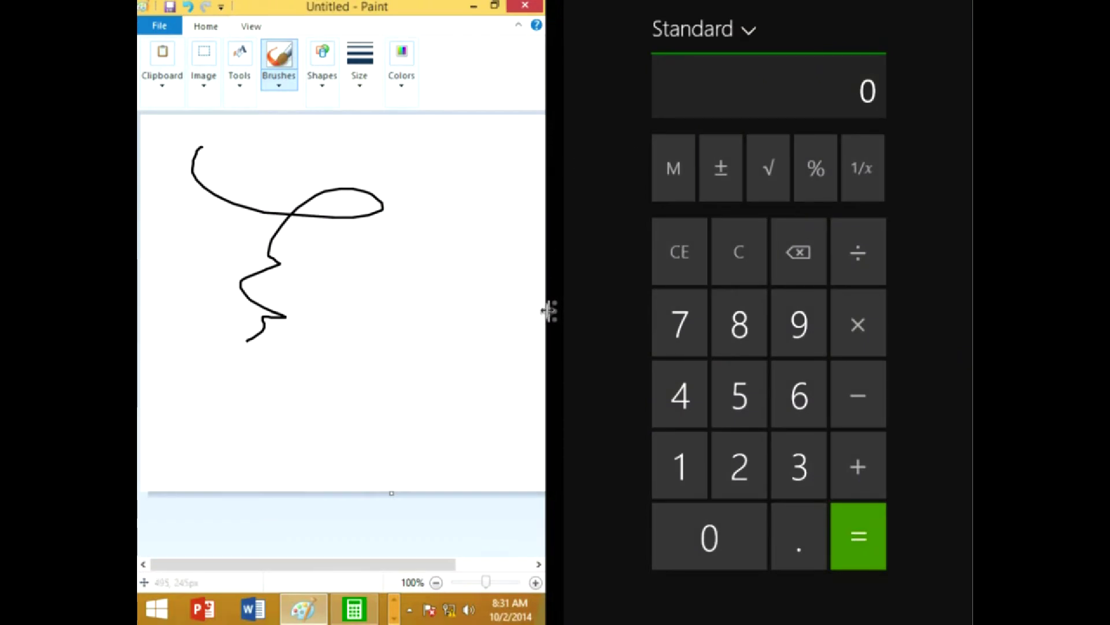
left_click_drag(548, 311, 661, 310)
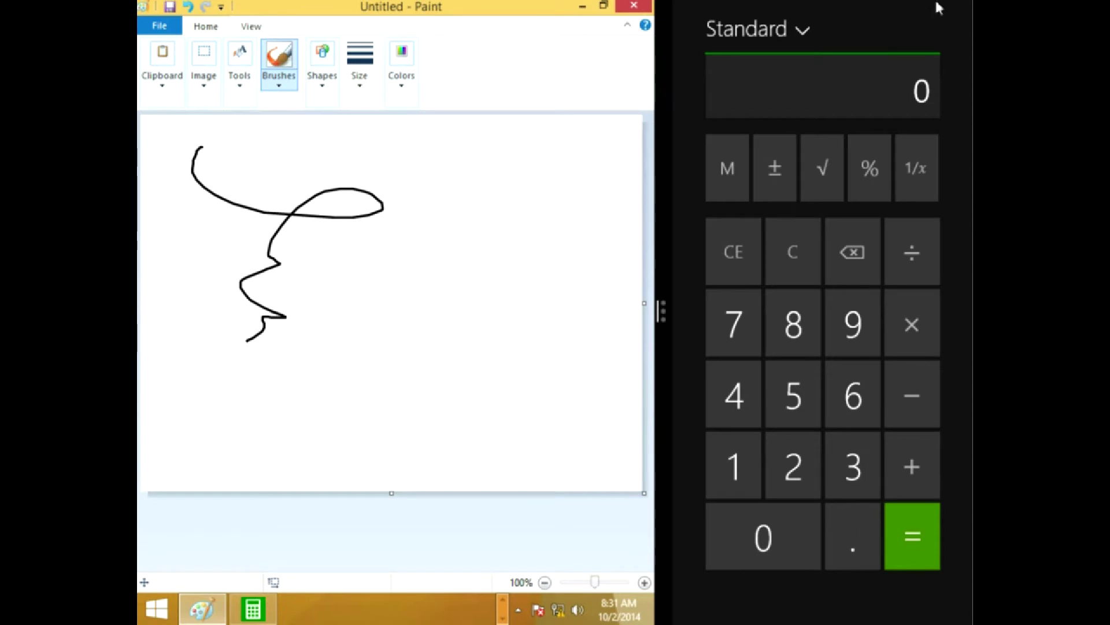
left_click(959, 11)
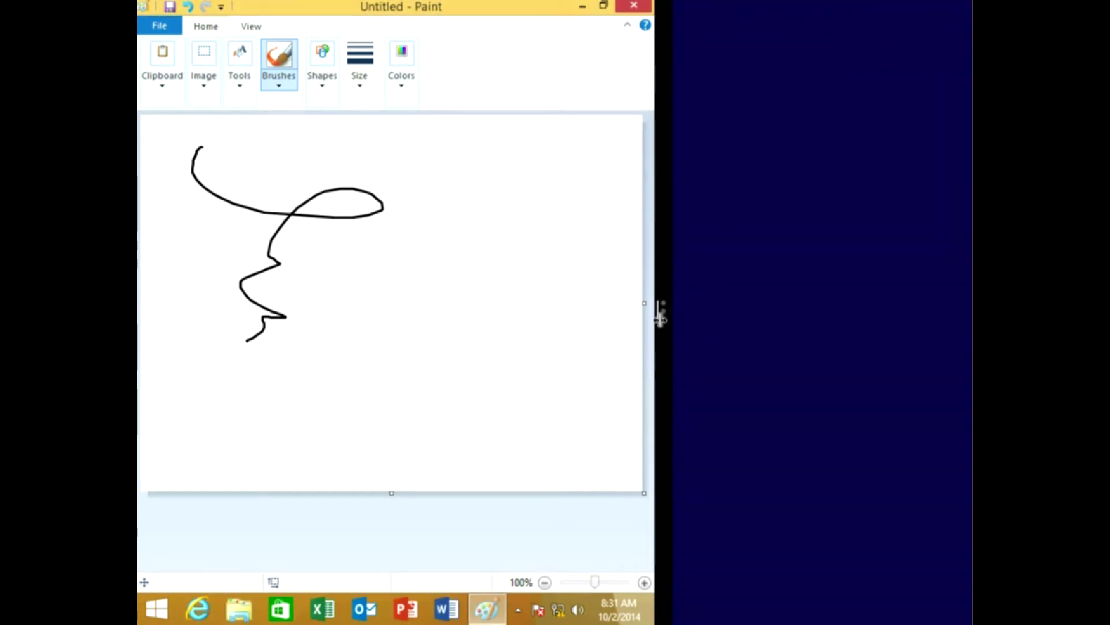
left_click_drag(659, 310, 972, 336)
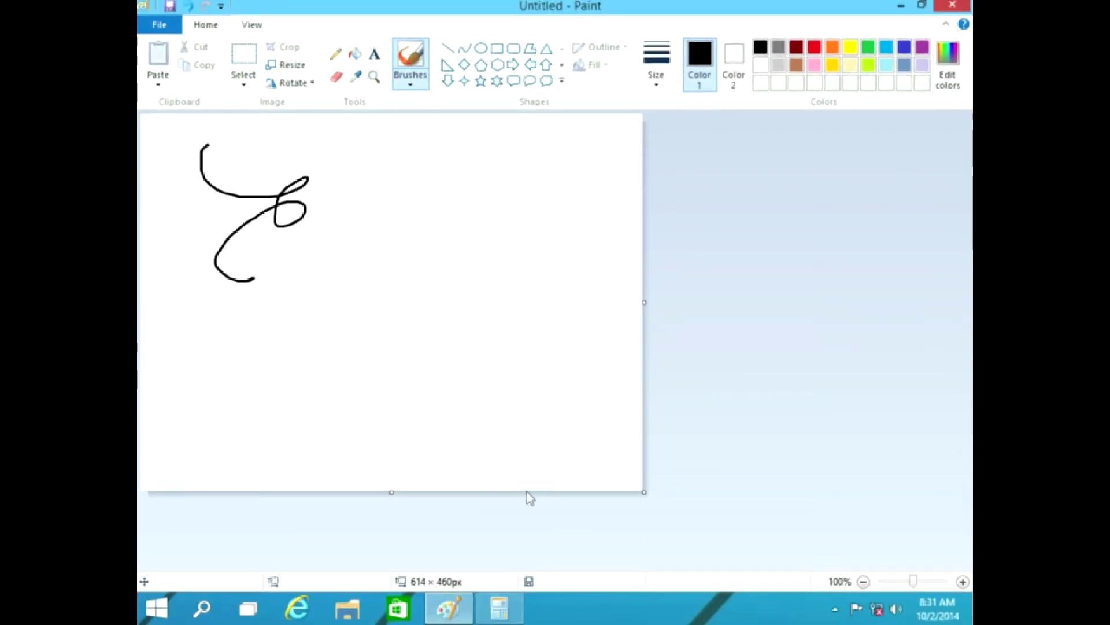
- Bring the Calculator window up from the taskbar, then minimize it again
left_click(499, 607)
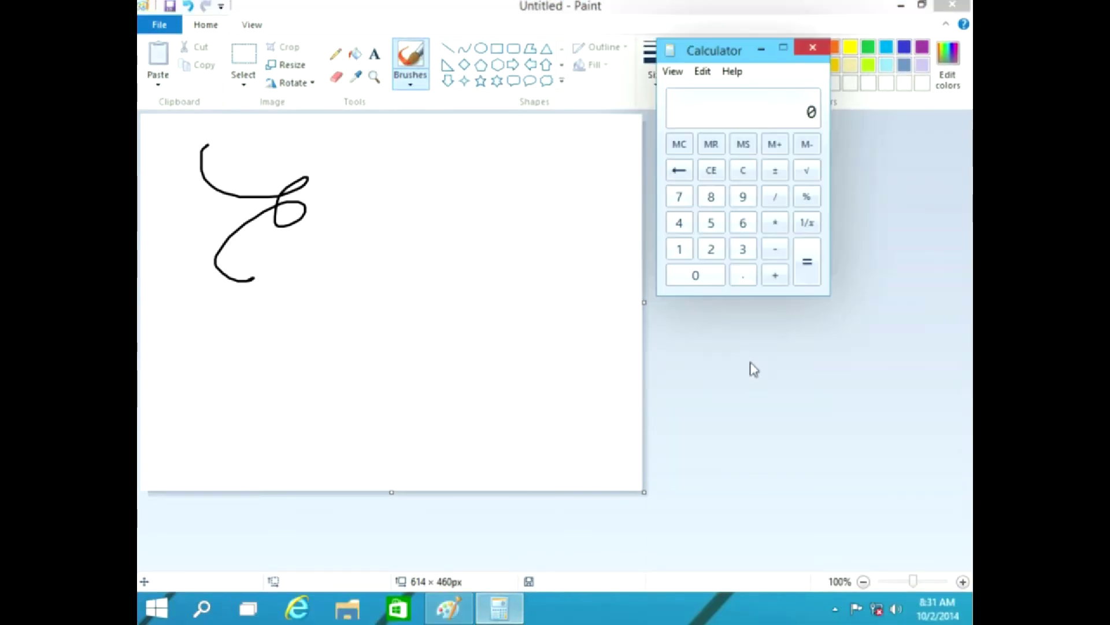
left_click(761, 49)
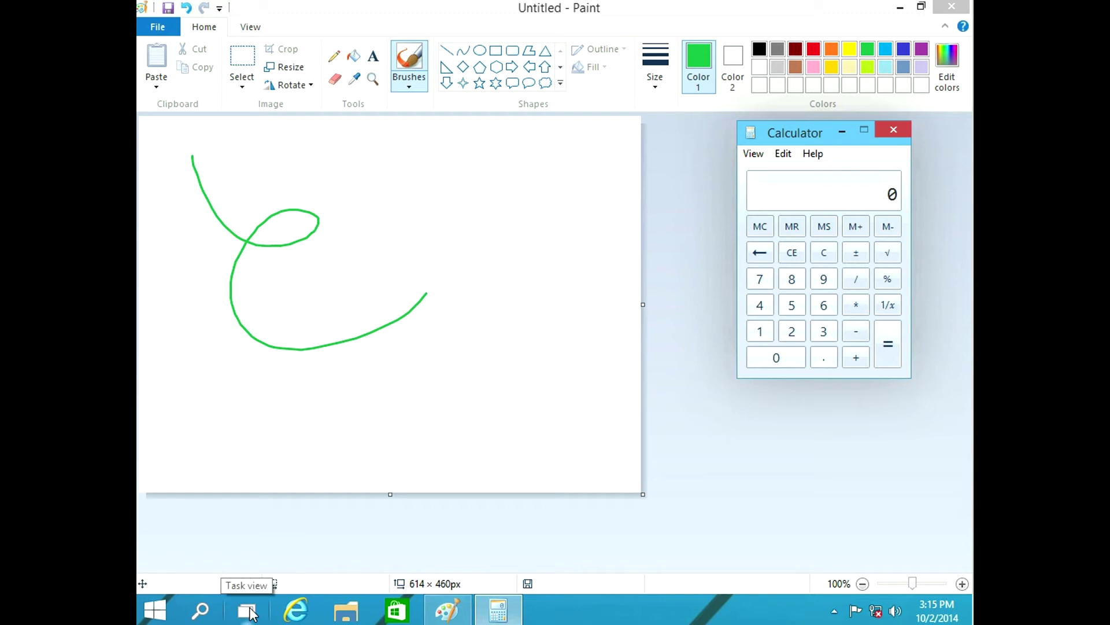
left_click(248, 611)
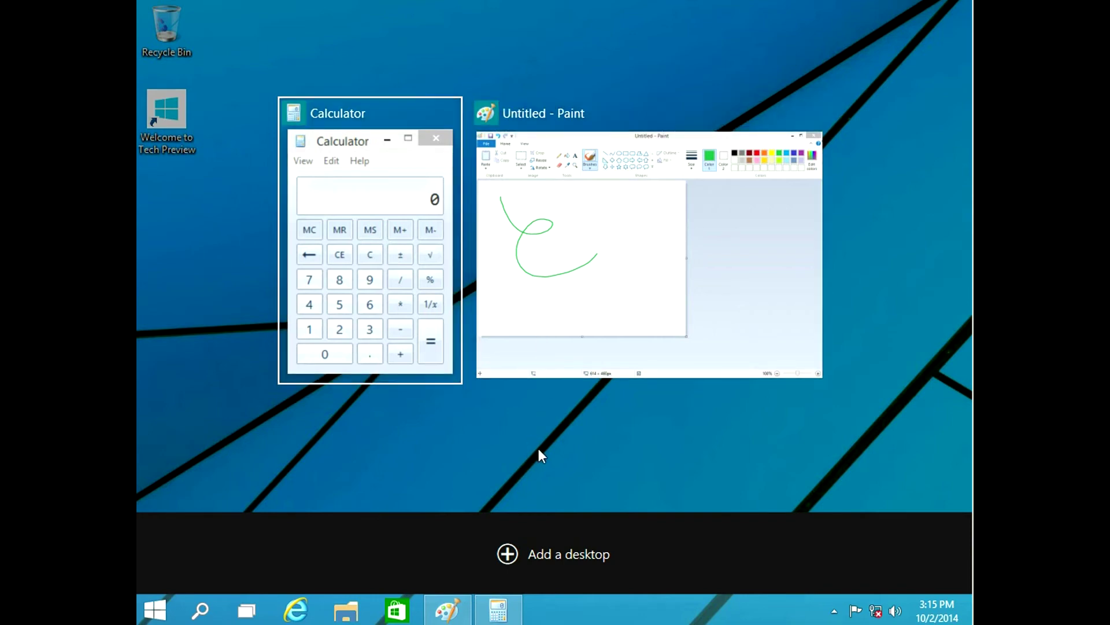
- Add a second desktop and switch to the new empty desktop
left_click(512, 553)
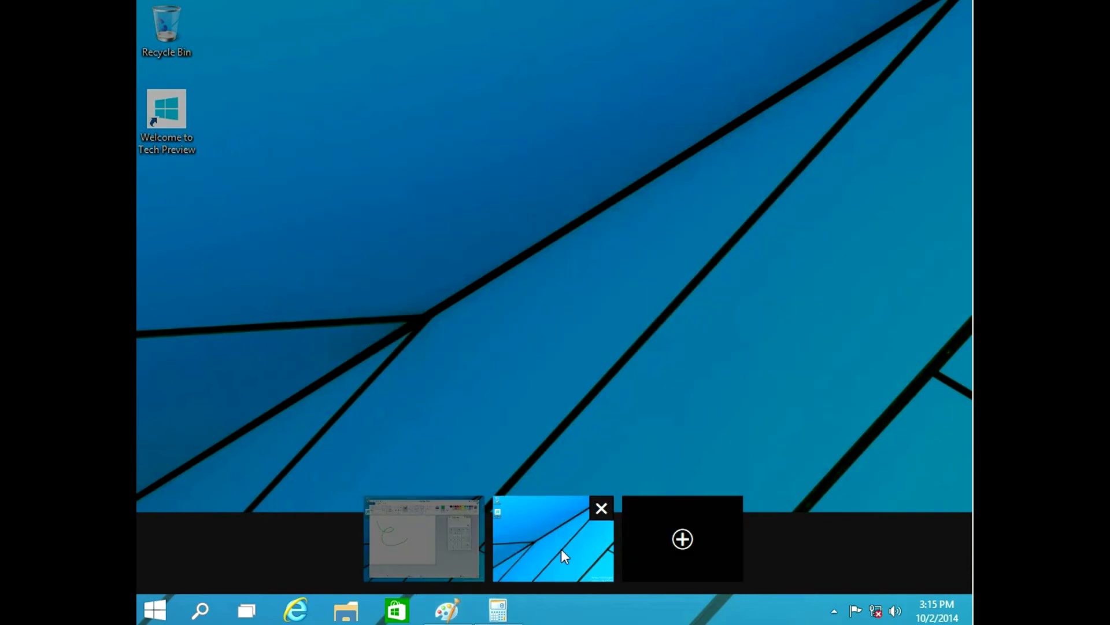
left_click(562, 554)
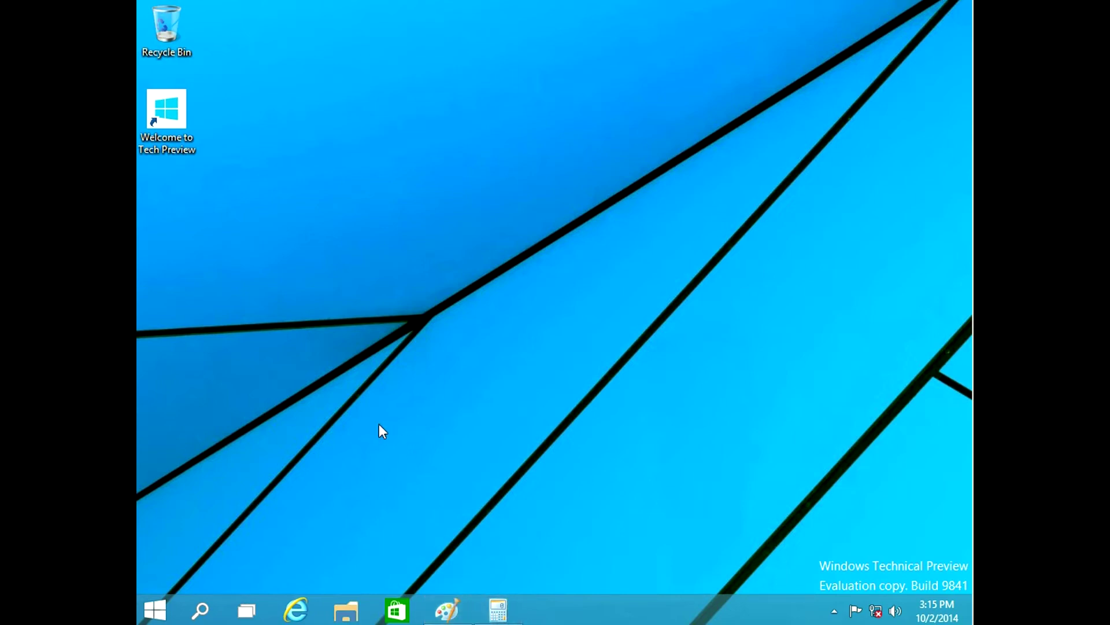
- Launch Internet Explorer on the second desktop, then switch back to the first desktop
left_click(295, 610)
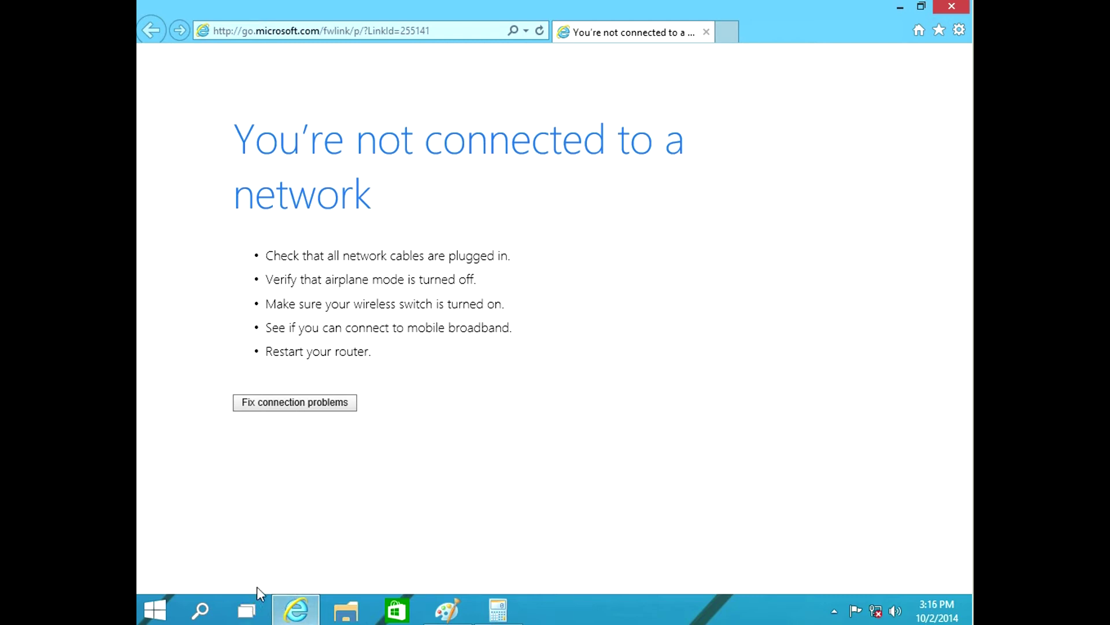
left_click(255, 612)
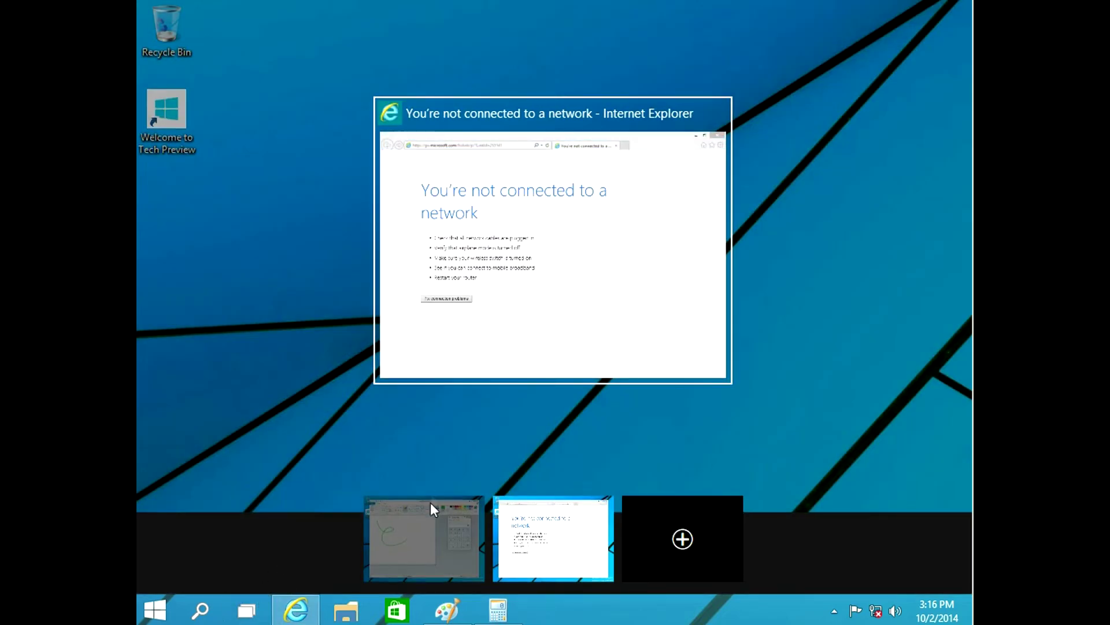
left_click(439, 525)
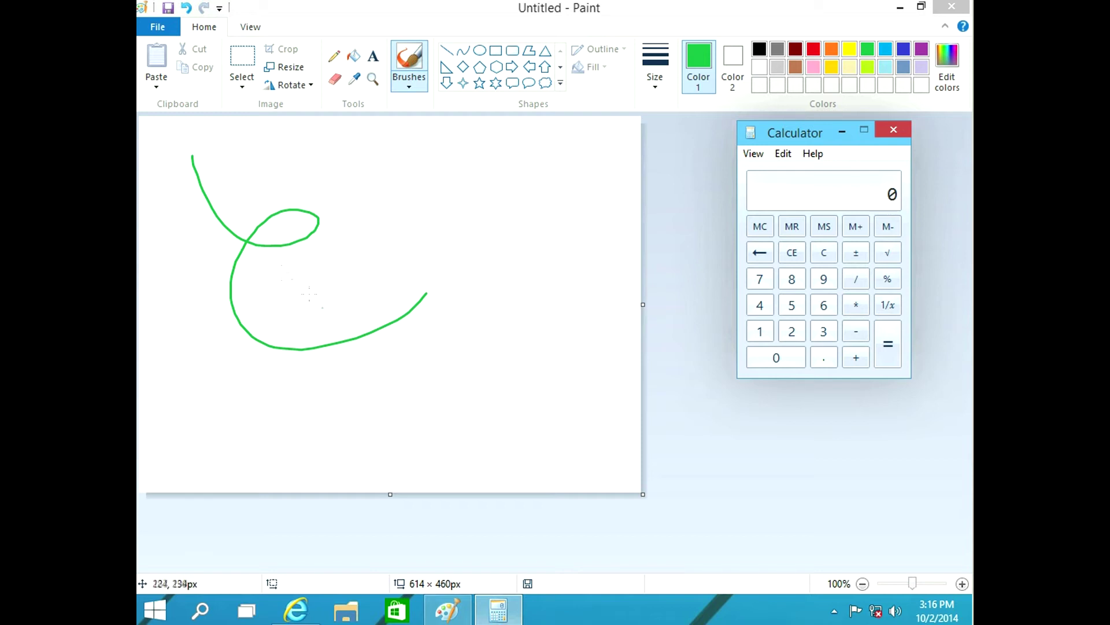
- Preview all windows in Task View, then Alt+Tab among Paint, Internet Explorer and Calculator
left_click(245, 605)
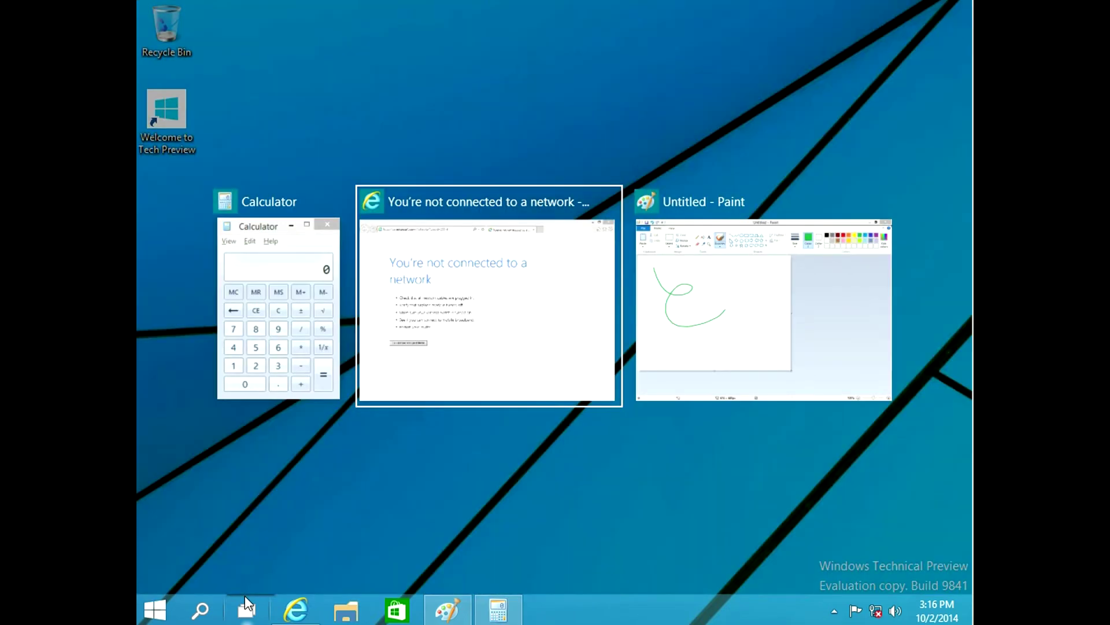
key("Escape")
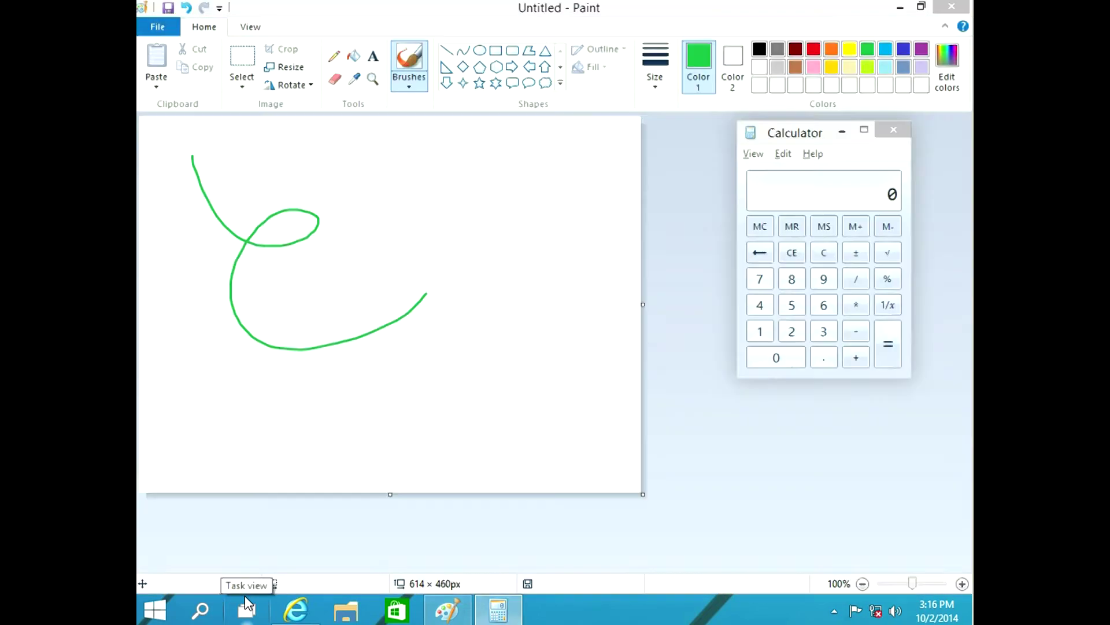
key("alt+Tab")
key("alt+Tab")
key("alt+Tab")
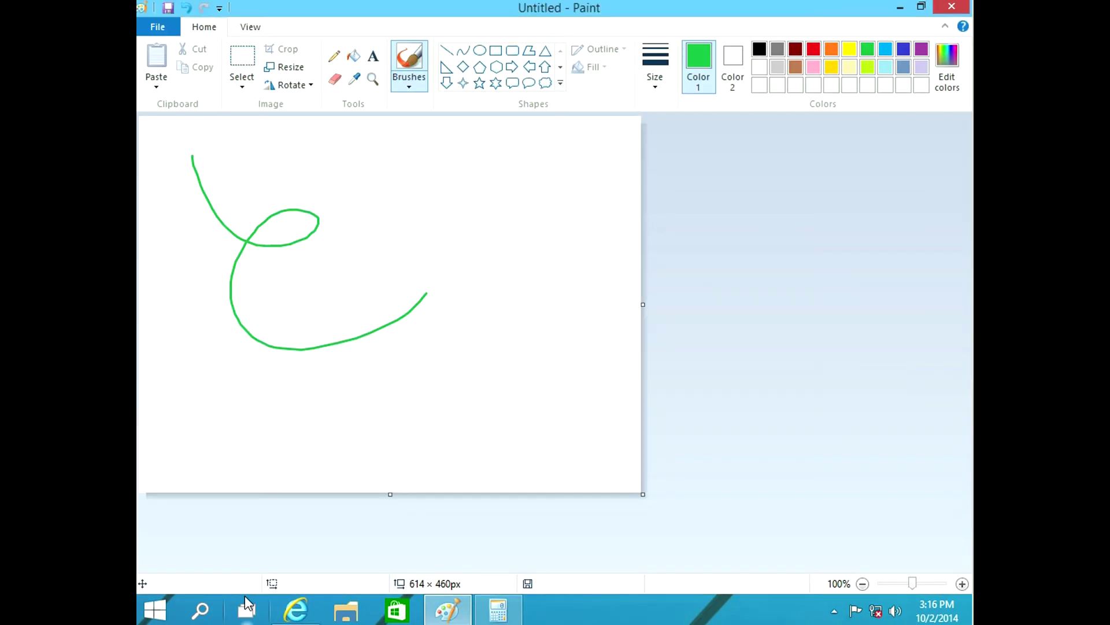
key("alt+Tab")
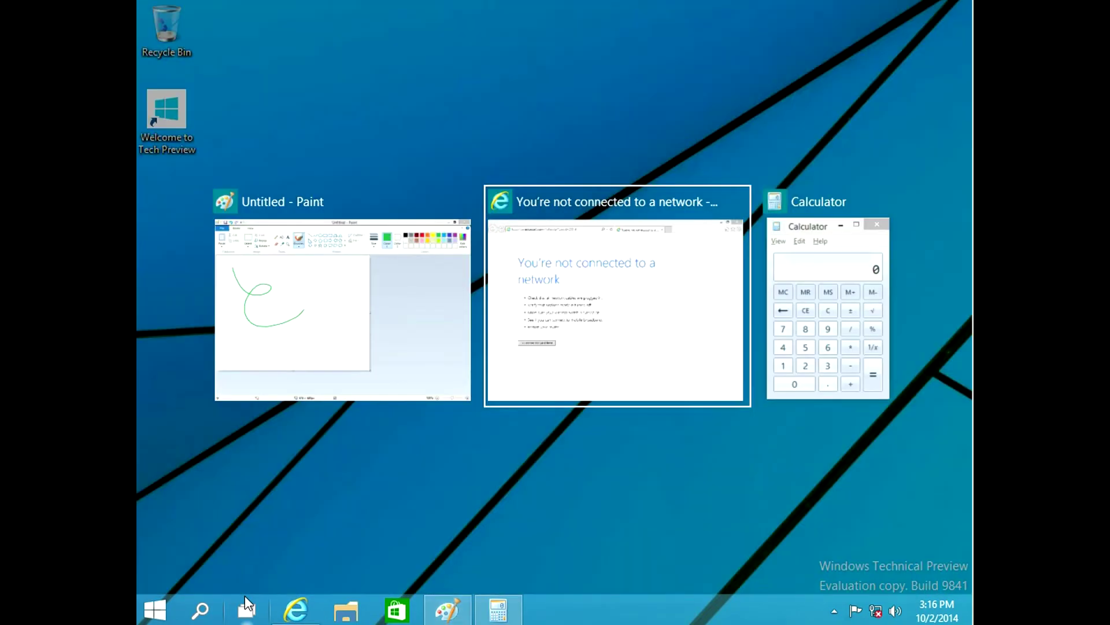
key("alt+Tab")
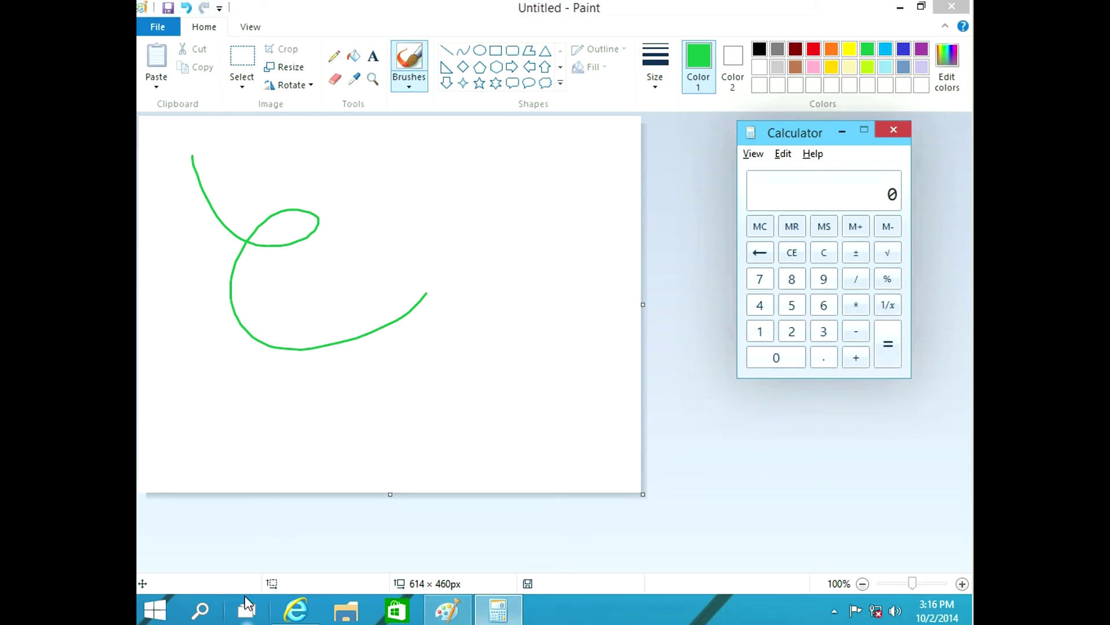
key("alt+Tab")
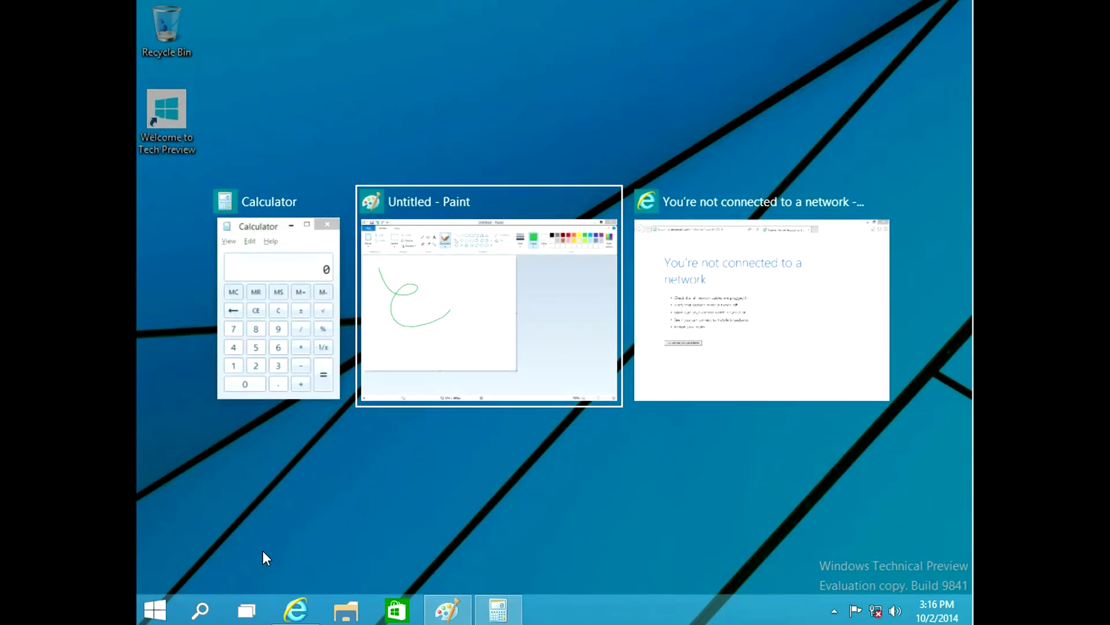
key("alt+Tab")
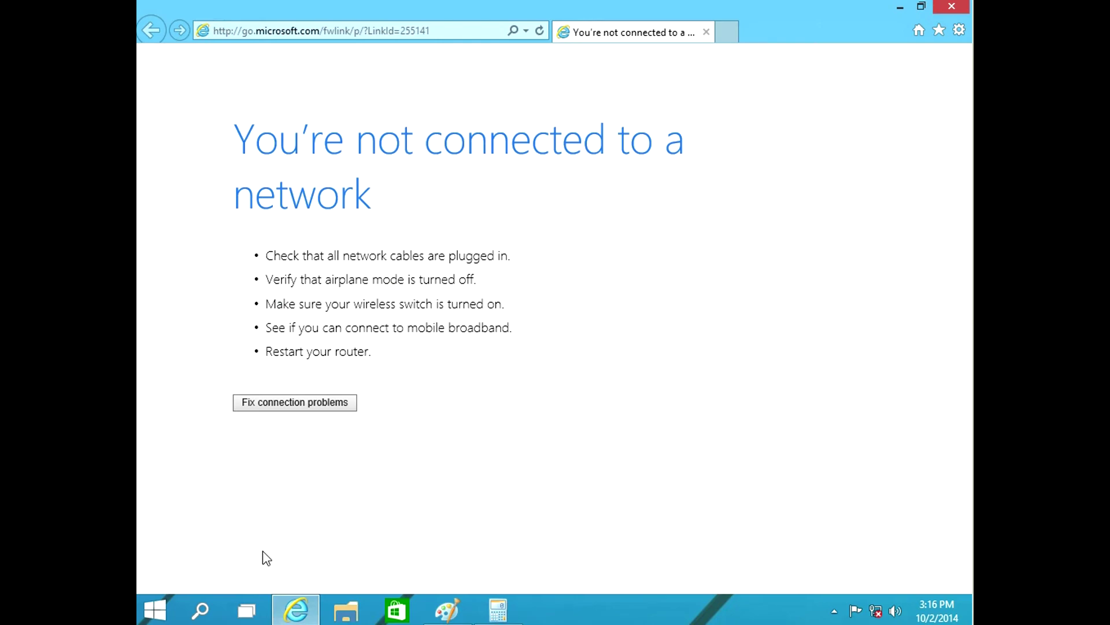
key("alt+Tab")
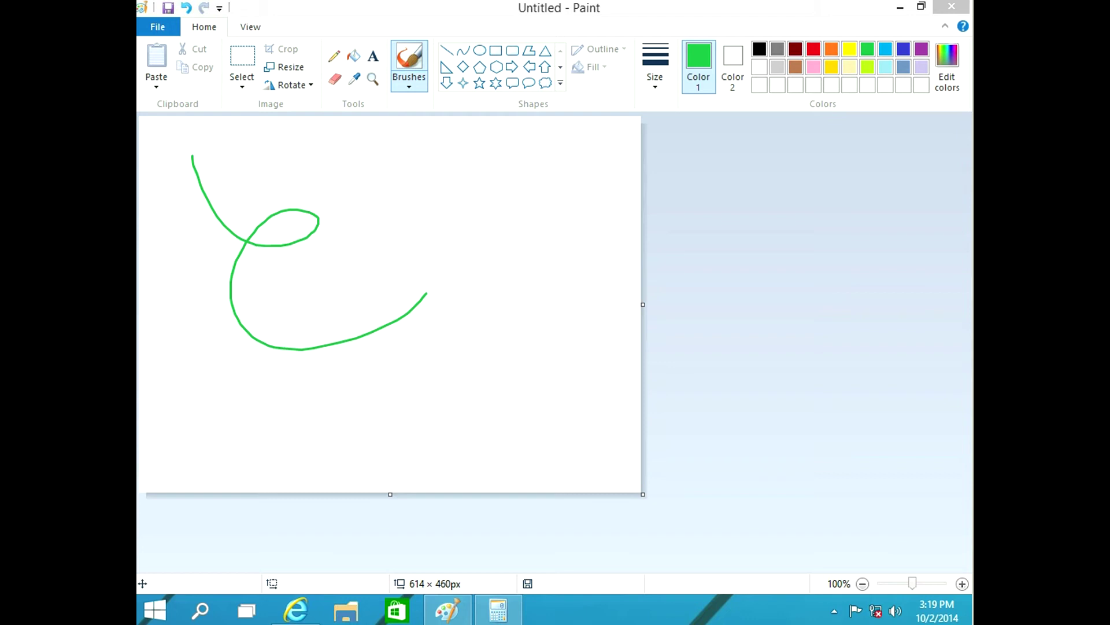
- Search for 'files' from the Start menu, view all results, close them, then open the power-user menu
left_click(154, 608)
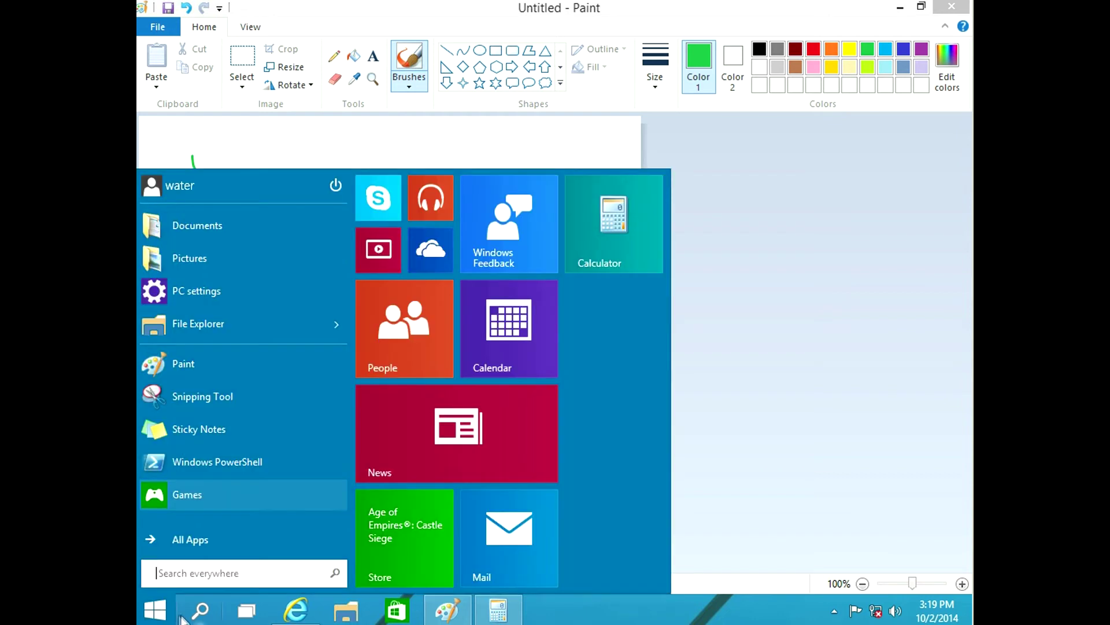
left_click(798, 511)
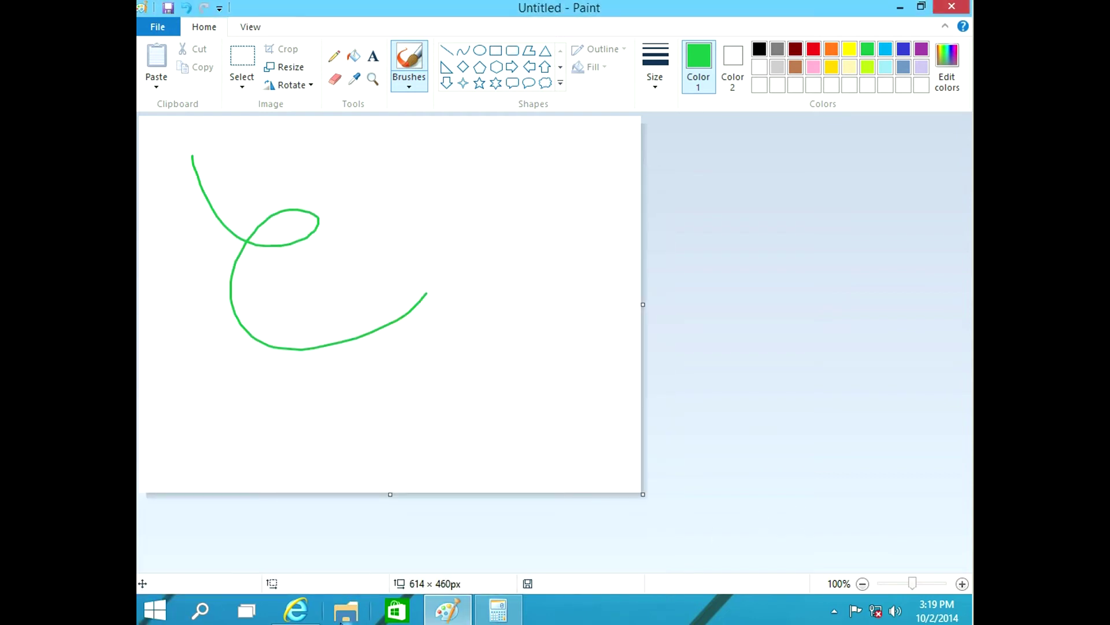
key("super")
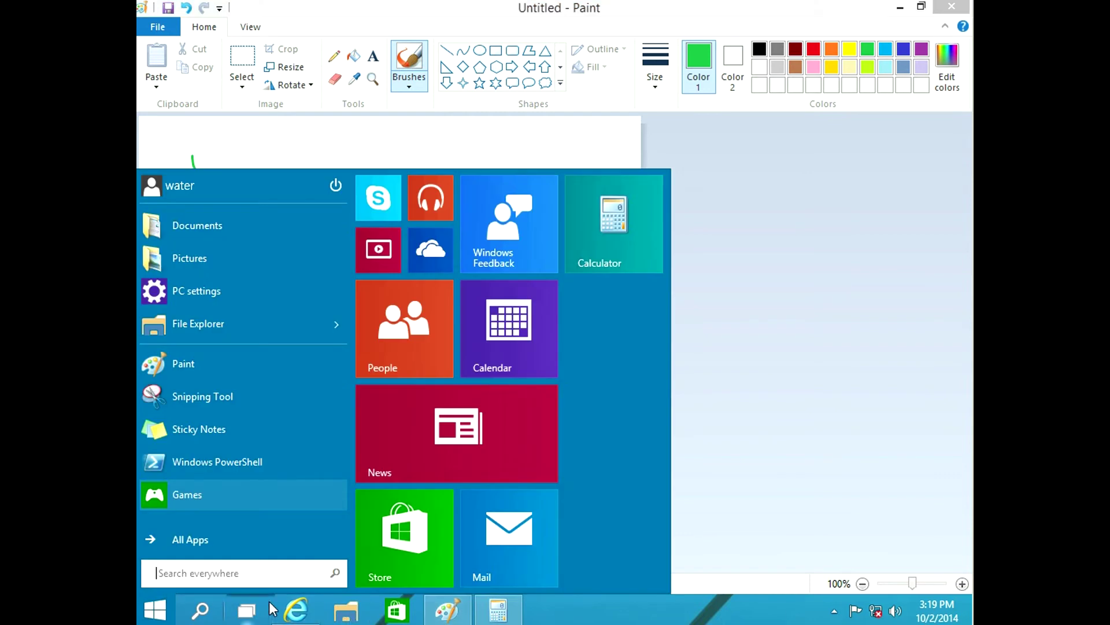
type("files")
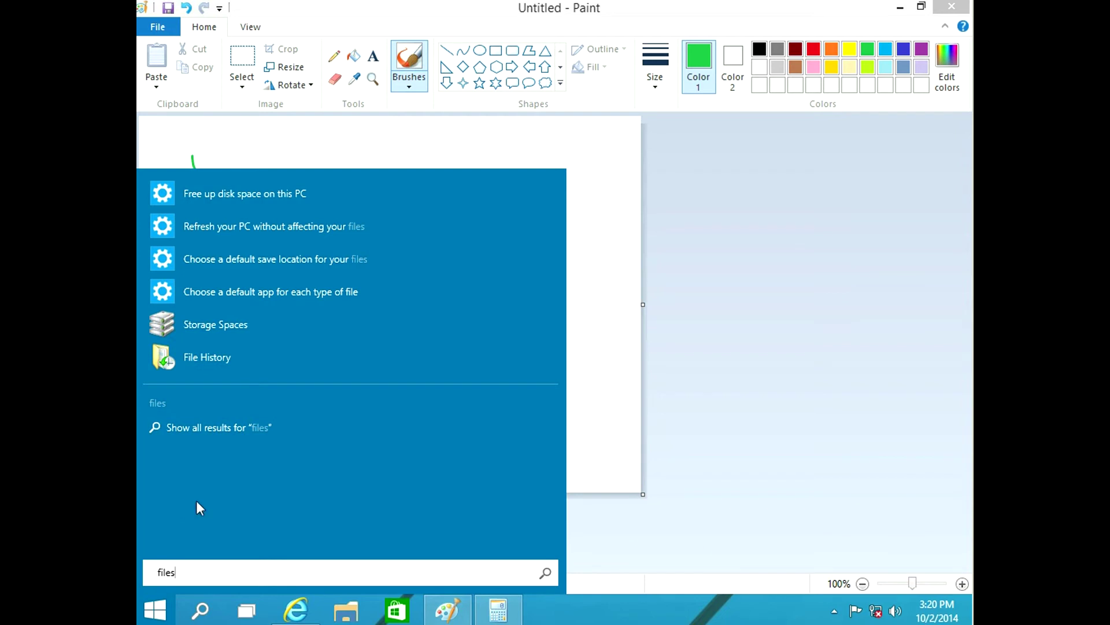
left_click(187, 428)
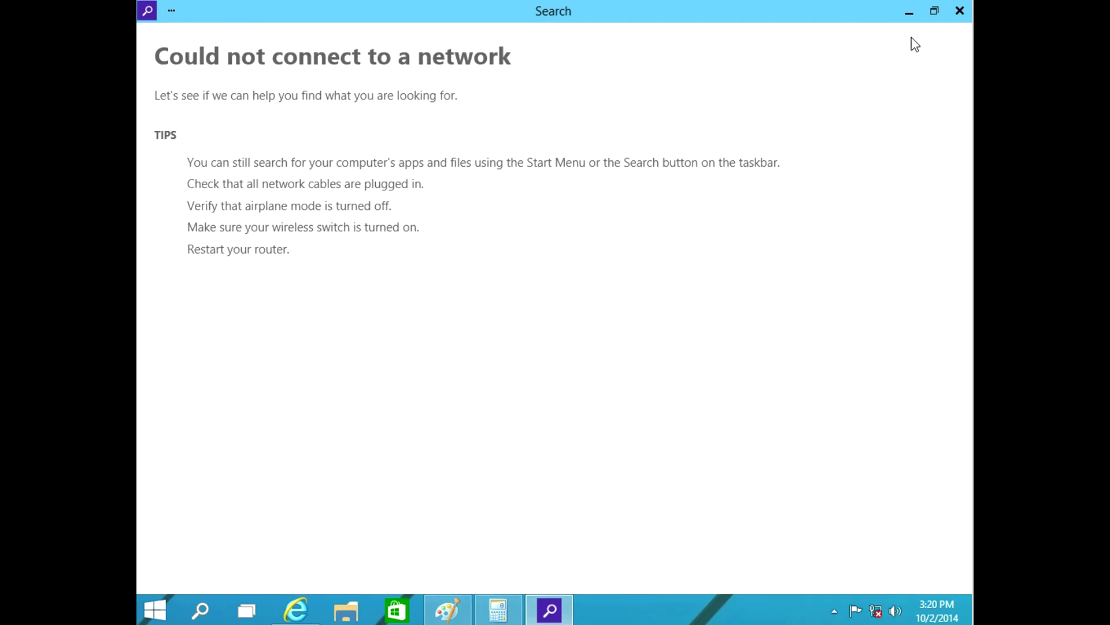
left_click(960, 12)
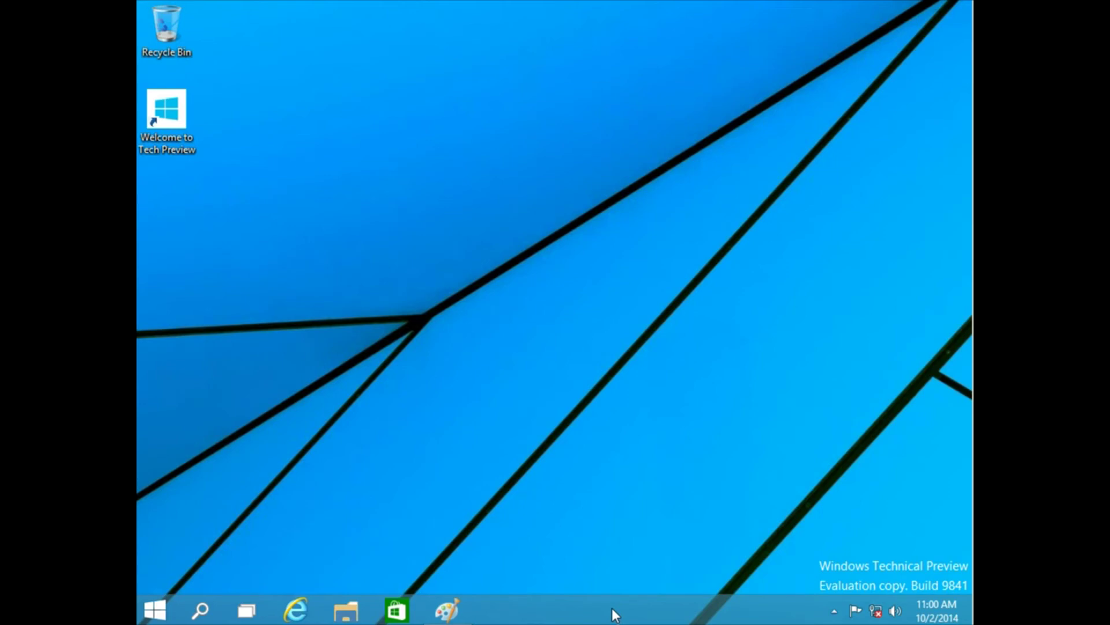
right_click(154, 609)
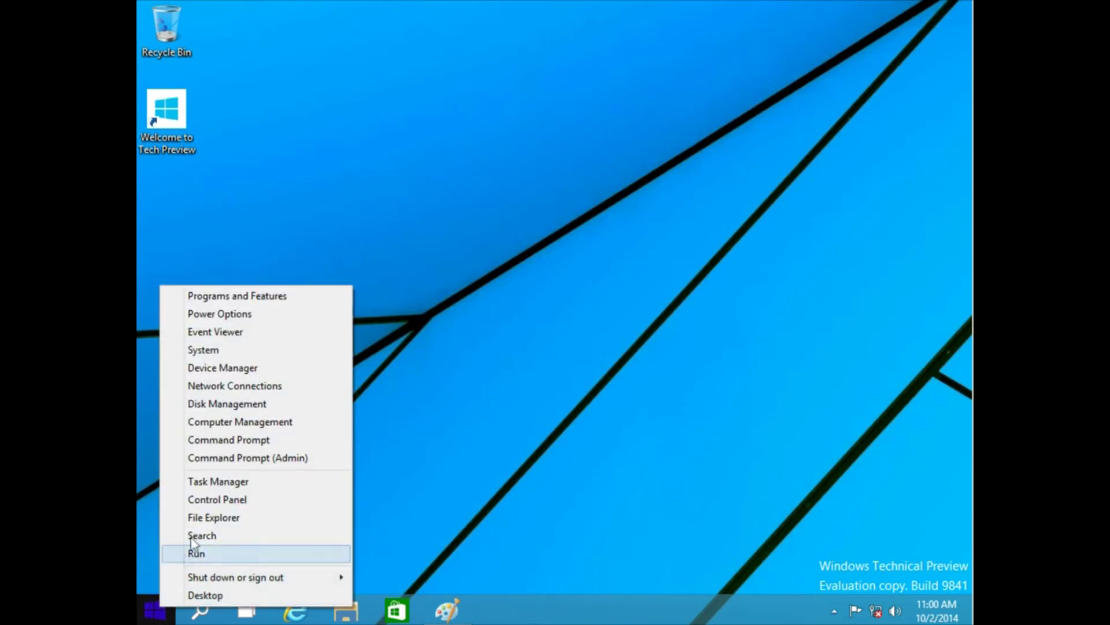
- Open Command Prompt from the power-user menu and copy the folder part of the prompt
left_click(221, 441)
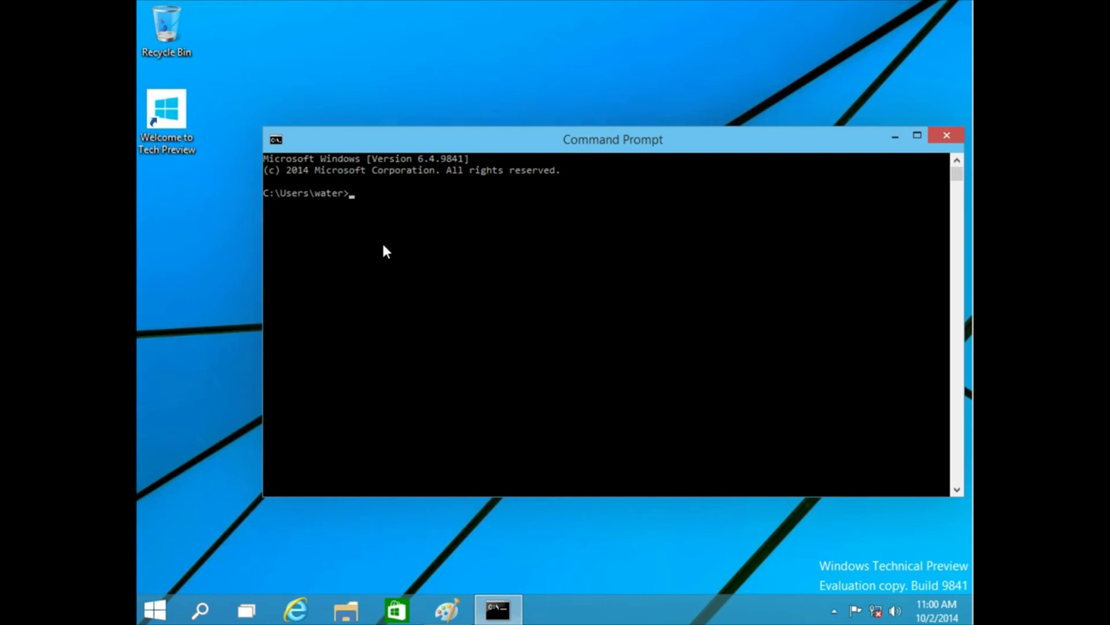
left_click(347, 196)
left_click_drag(348, 198, 310, 200)
key("ctrl+c")
- Copy the version text 'on 6.4.9841' from the first line and paste it at the prompt
left_click_drag(460, 161, 401, 161)
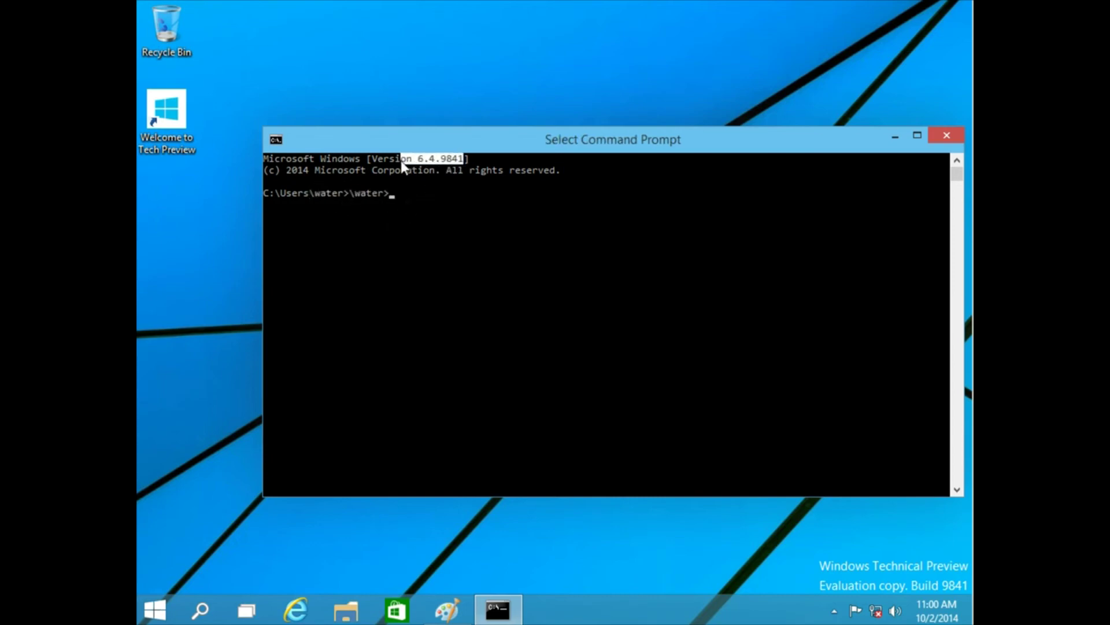
key("ctrl+c")
key("ctrl+v")
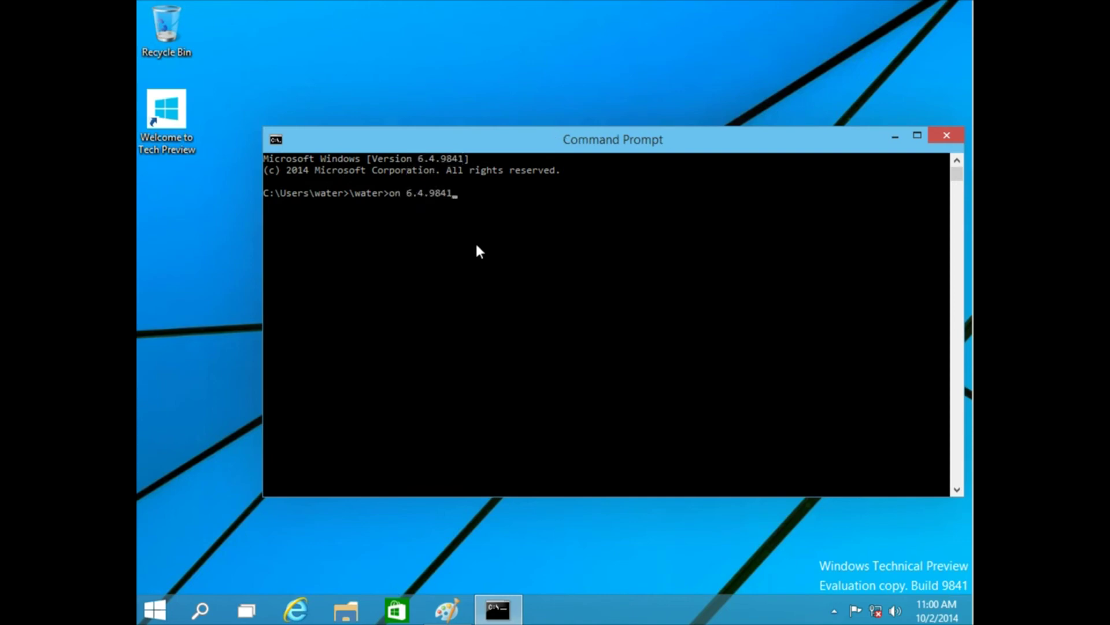